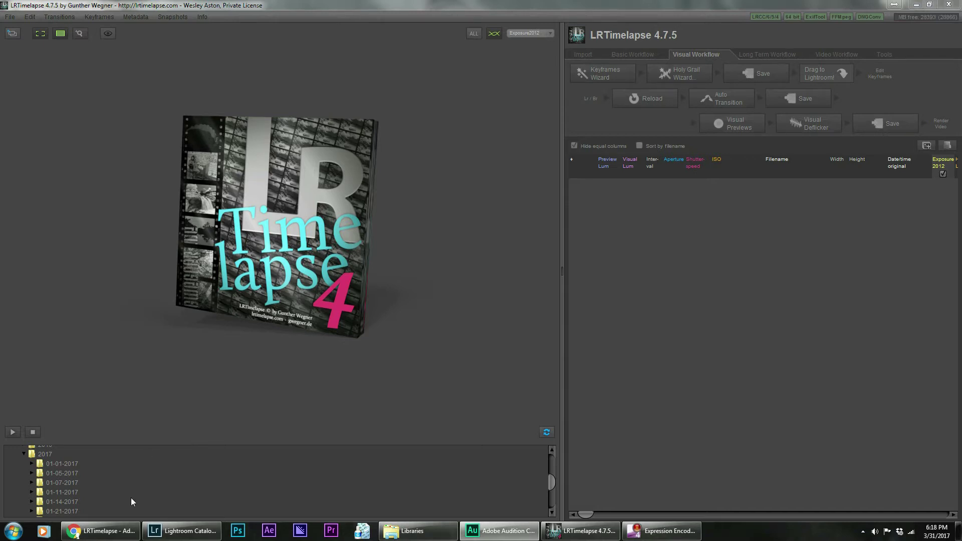
# Step: Browse the lrtimelapse.com home page in Chrome, then switch to Lightroom's Library
pyautogui.click(118, 531)
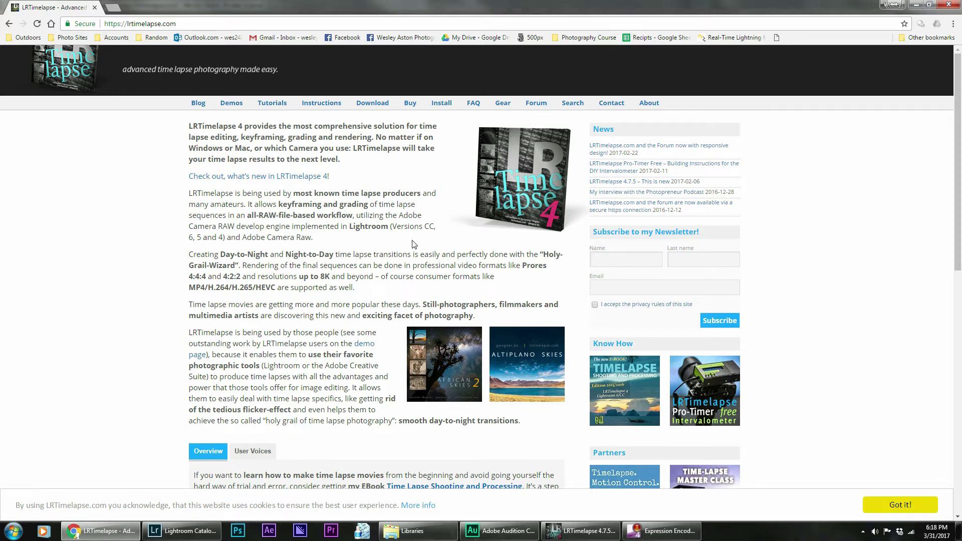
pyautogui.scroll(-9, 414, 244)
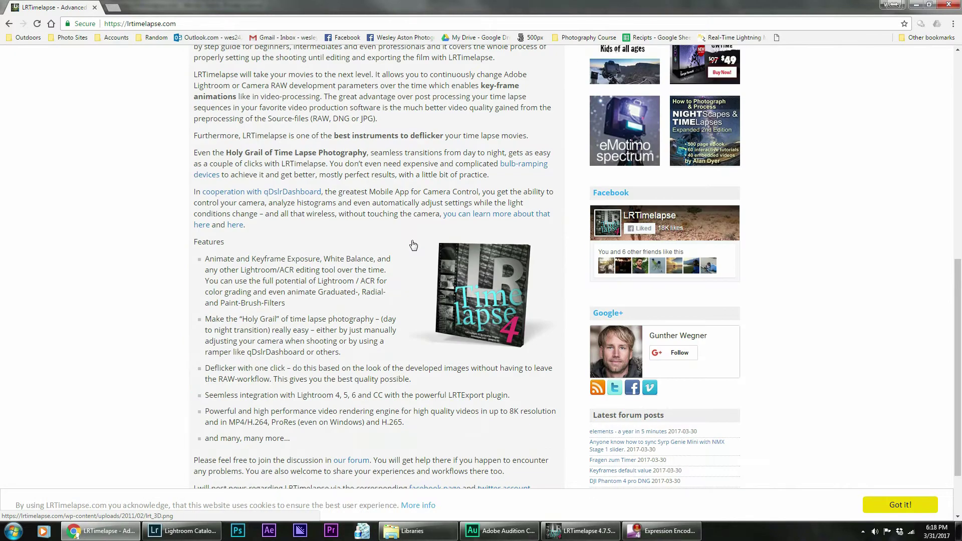
pyautogui.scroll(-2, 414, 245)
pyautogui.scroll(10, 413, 246)
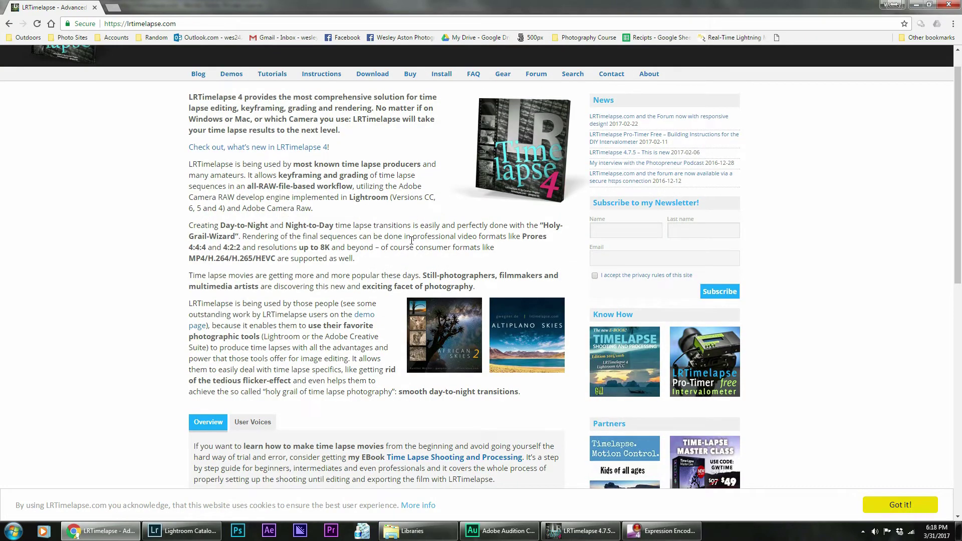
pyautogui.hotkey('alt', 'Tab')
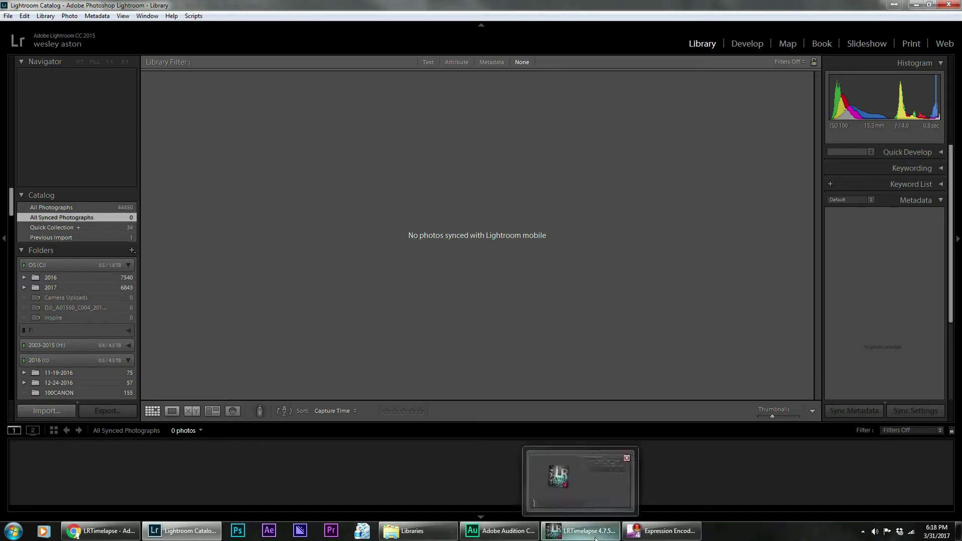
# Step: Bring LRTimelapse forward and scroll its folder tree to show Timelapse 01, 02 and 02 DNG
pyautogui.click(581, 531)
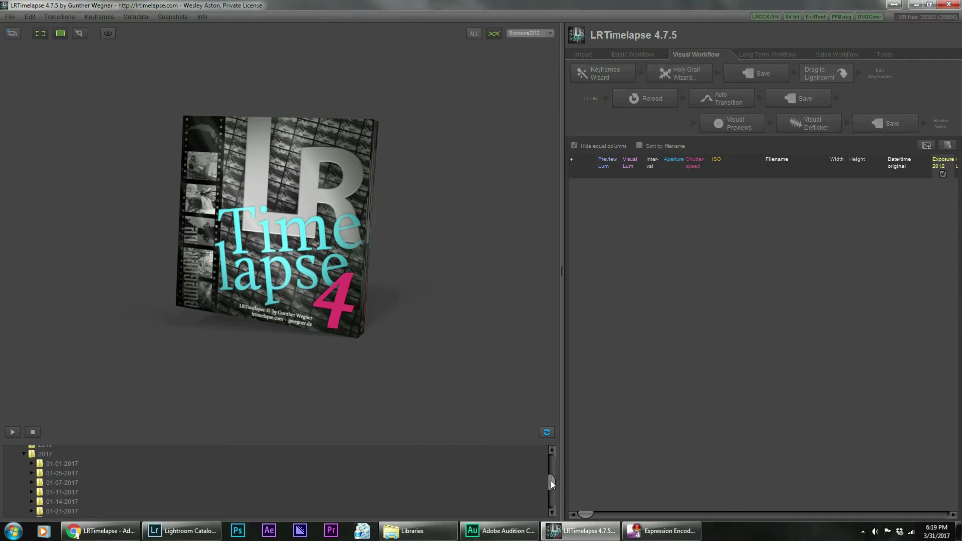
pyautogui.moveTo(551, 481)
pyautogui.mouseDown()
pyautogui.moveTo(549, 473)
pyautogui.moveTo(551, 492)
pyautogui.mouseUp()
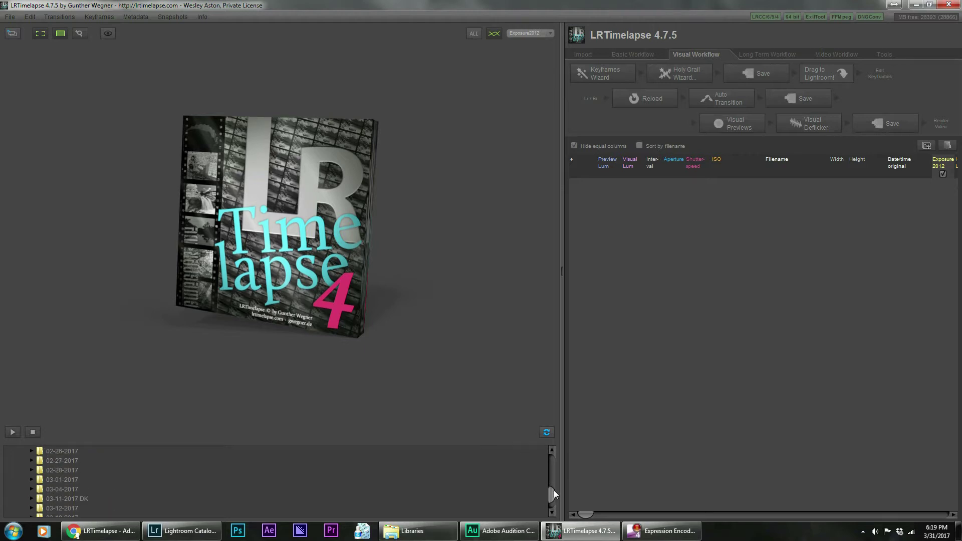
pyautogui.moveTo(550, 494); pyautogui.dragTo(549, 489)
pyautogui.scroll(1, 121, 463)
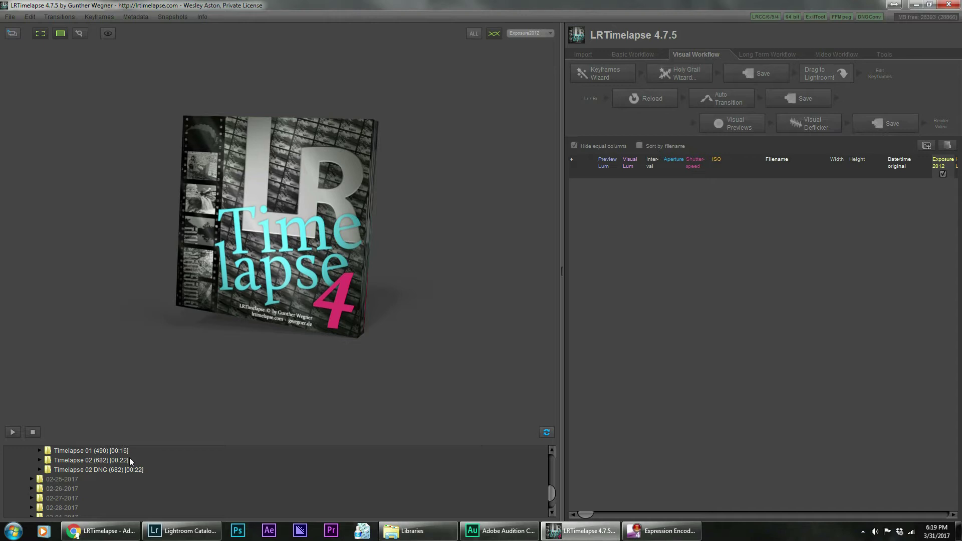
pyautogui.scroll(1, 150, 460)
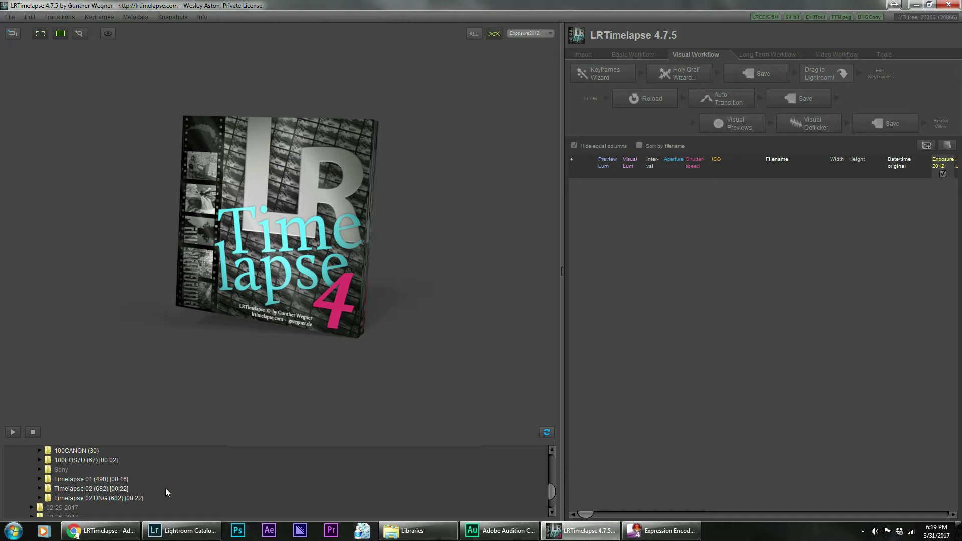
# Step: Load the Timelapse 01 (490) folder from the folder tree
pyautogui.click(117, 480)
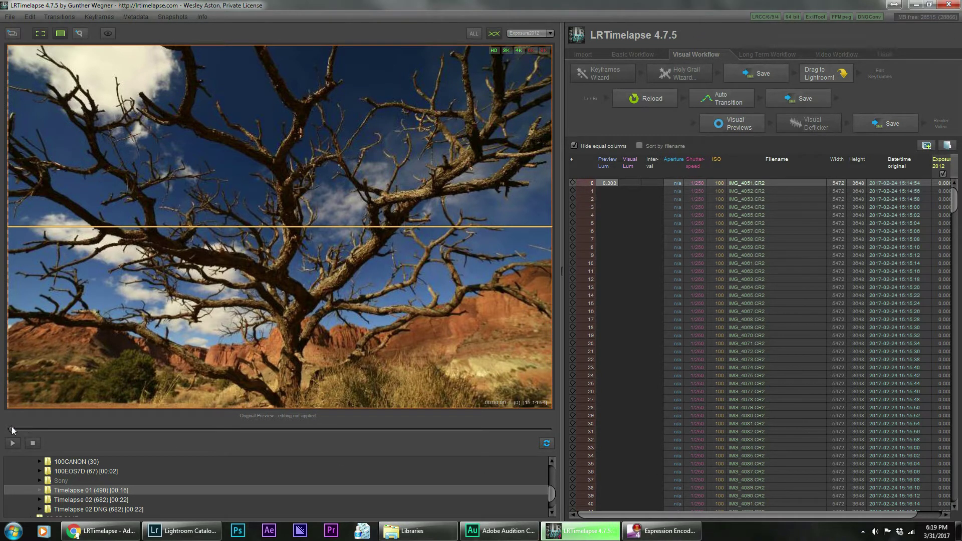
# Step: Scrub the Timelapse 01 timeline from early frames to around frame 255 to load preview luminance
pyautogui.moveTo(12, 430); pyautogui.dragTo(209, 431)
pyautogui.moveTo(270, 432); pyautogui.dragTo(329, 428)
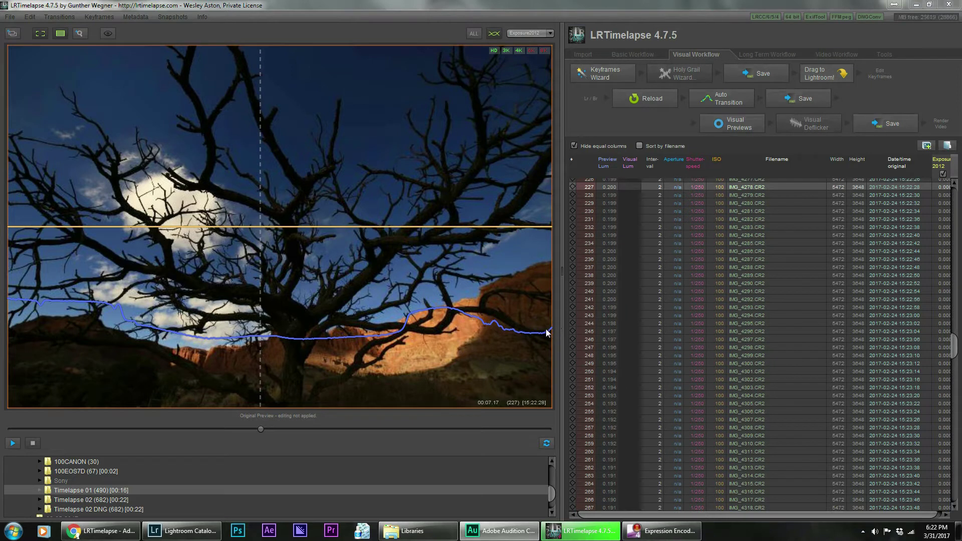
pyautogui.click(13, 443)
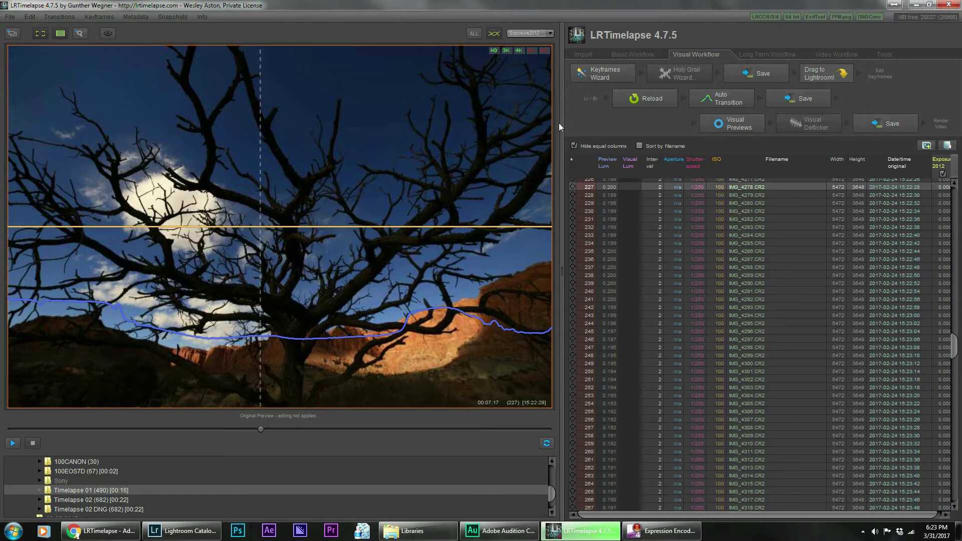
# Step: Spread keyframes with the Keyframes Wizard, add a keyframe at frame 362, and save
pyautogui.click(605, 78)
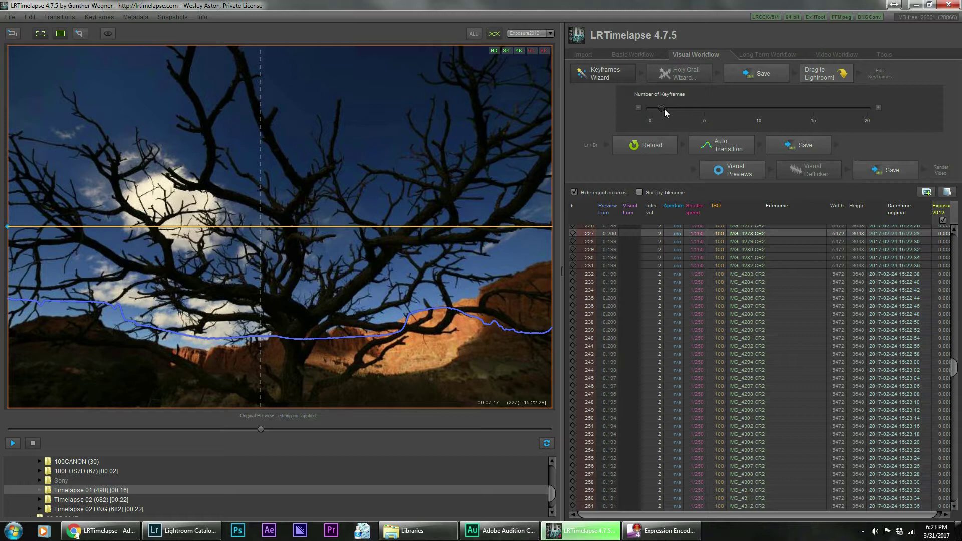
pyautogui.moveTo(664, 109)
pyautogui.mouseDown()
pyautogui.moveTo(885, 130)
pyautogui.moveTo(669, 120)
pyautogui.mouseUp()
pyautogui.moveTo(260, 428); pyautogui.dragTo(407, 426)
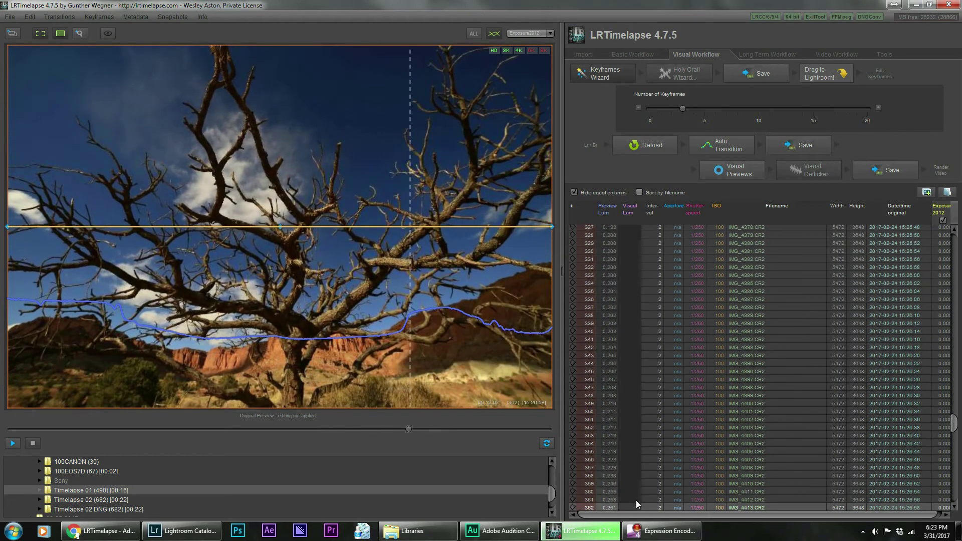
pyautogui.click(574, 508)
pyautogui.click(678, 111)
pyautogui.click(763, 77)
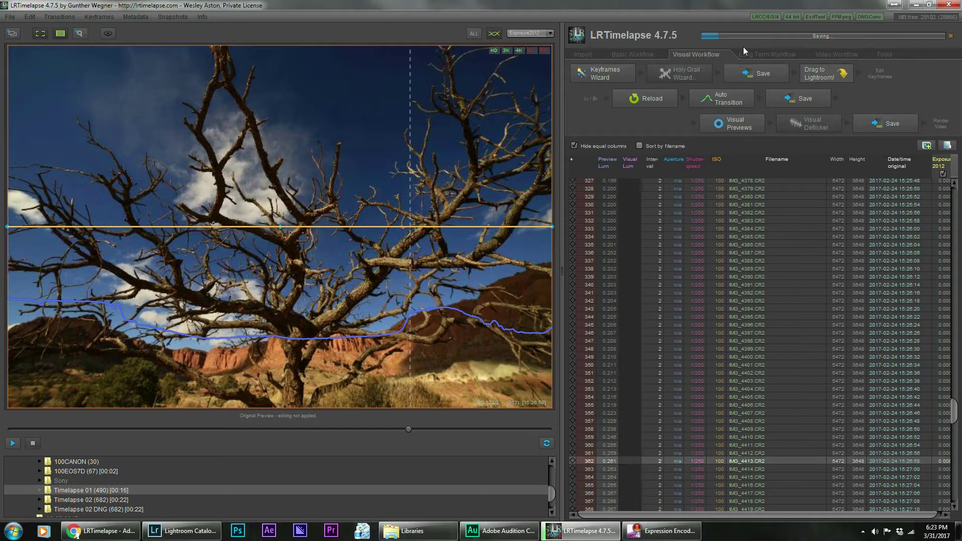
# Step: Use Drag to Lightroom, dismiss its note, and drag the sequence toward Lightroom's Library
pyautogui.click(819, 73)
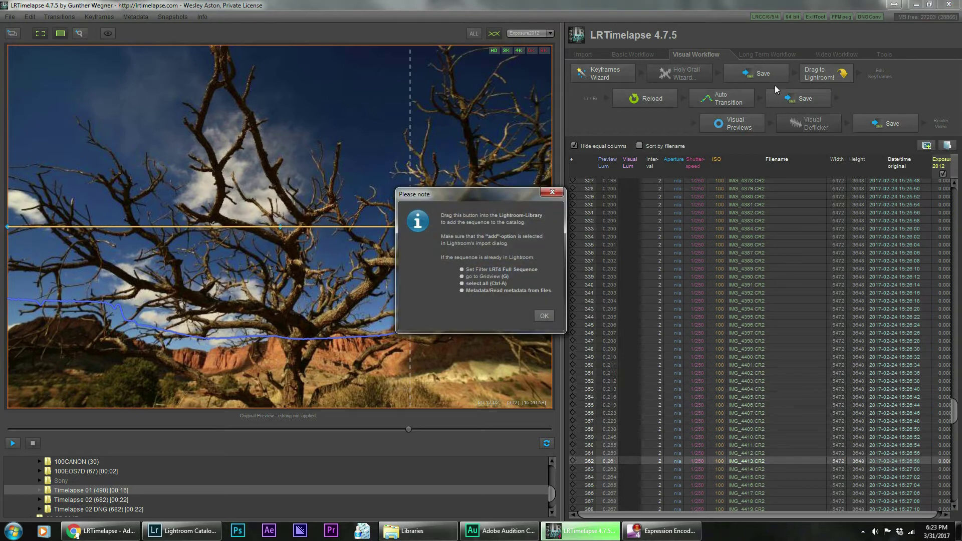
pyautogui.click(545, 317)
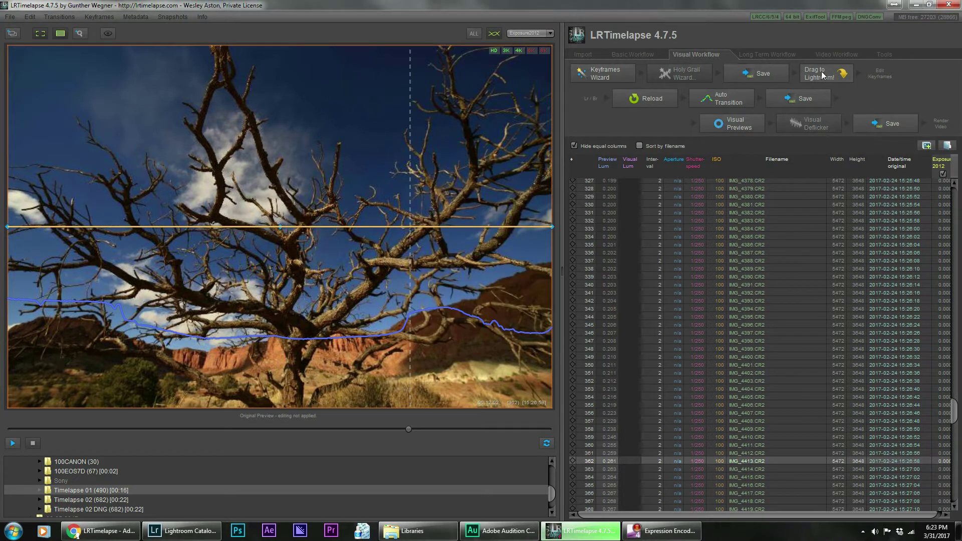
pyautogui.moveTo(822, 76); pyautogui.dragTo(262, 350)
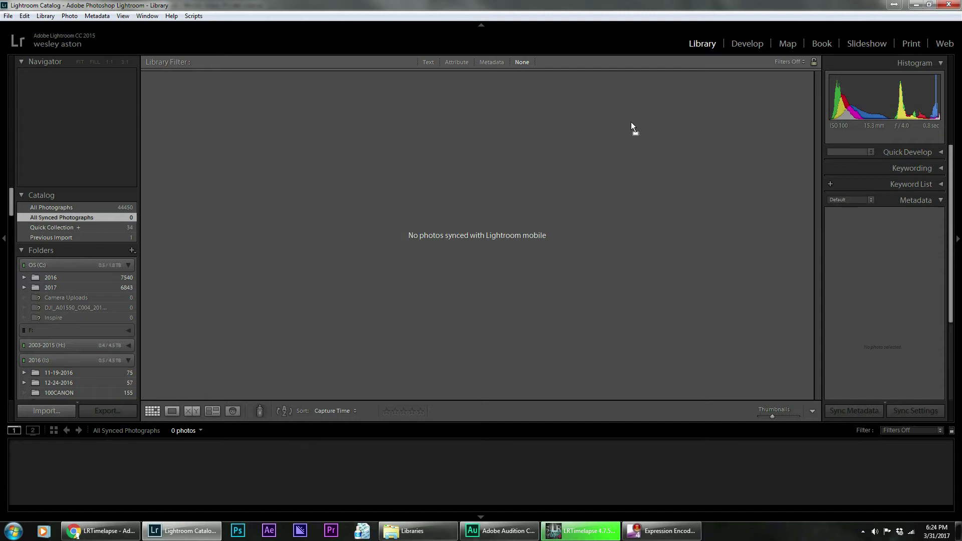
# Step: Drop the sequence onto Lightroom's Library grid, listing all 490 CR2 photos to Add
pyautogui.moveTo(631, 122); pyautogui.dragTo(408, 284)
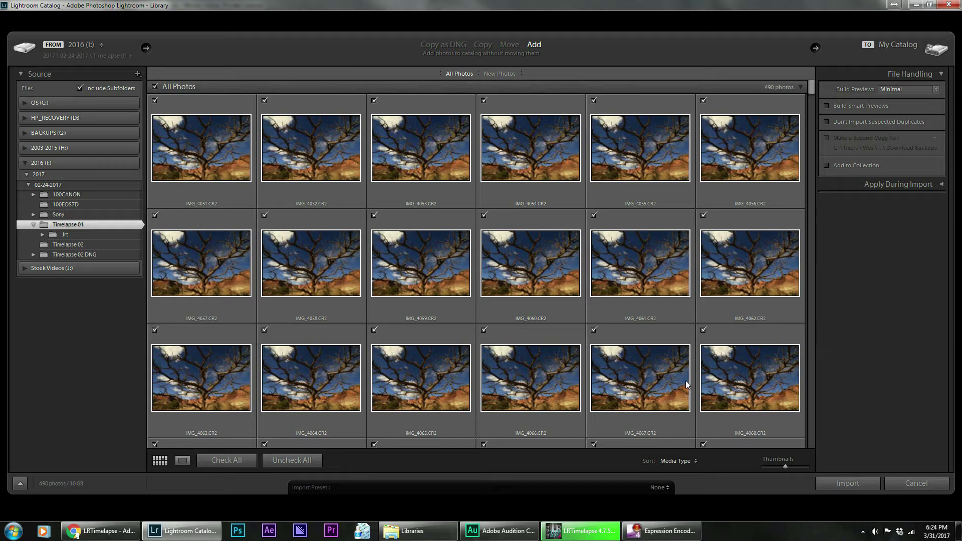
pyautogui.moveTo(686, 381)
# Step: Import the 490 photos and apply the 01 LRT4 Keyframes filter preset to show 3 keyframes
pyautogui.click(849, 484)
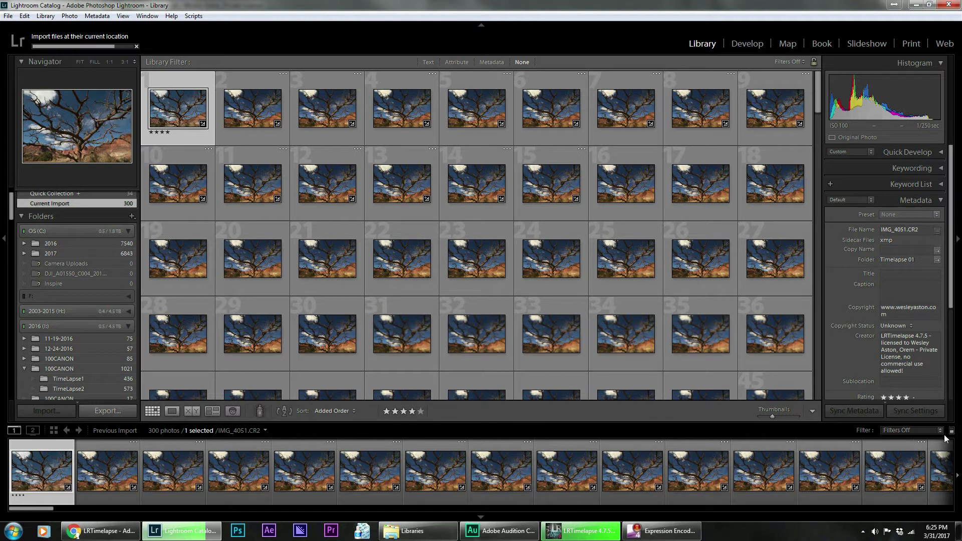
pyautogui.click(924, 432)
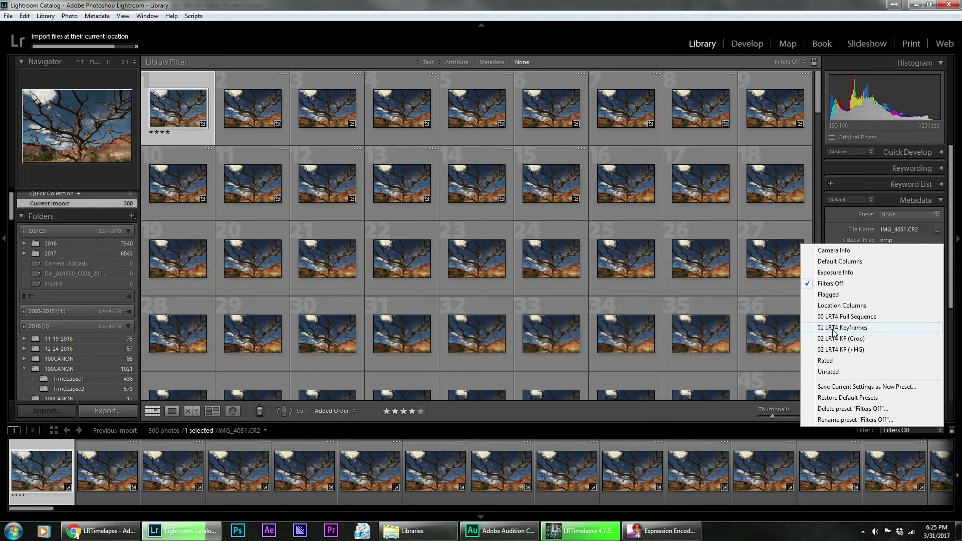
pyautogui.click(848, 328)
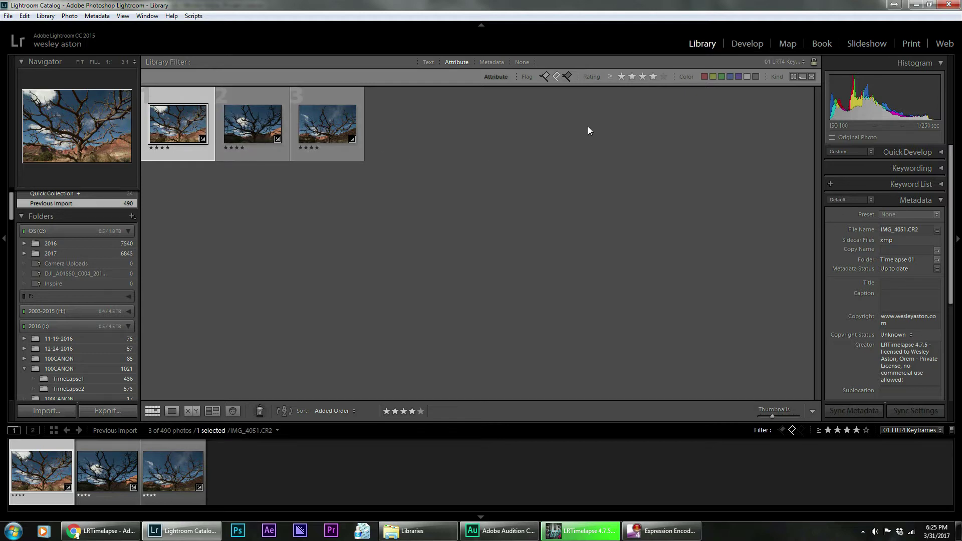
# Step: Open keyframe IMG_4051.CR2 in Develop and review its Basic, Tone Curve and HSL panels
pyautogui.click(743, 44)
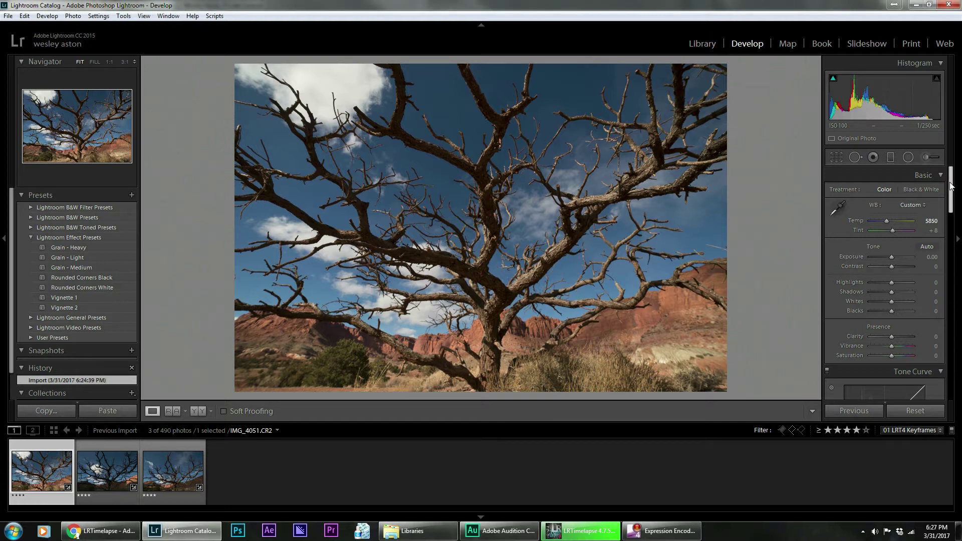
pyautogui.moveTo(951, 188); pyautogui.dragTo(948, 220)
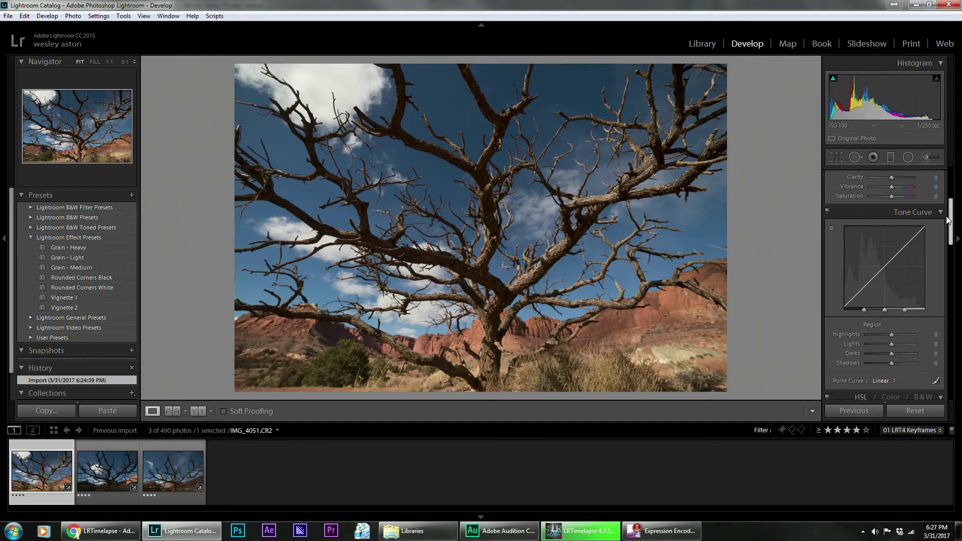
pyautogui.moveTo(947, 219); pyautogui.dragTo(956, 175)
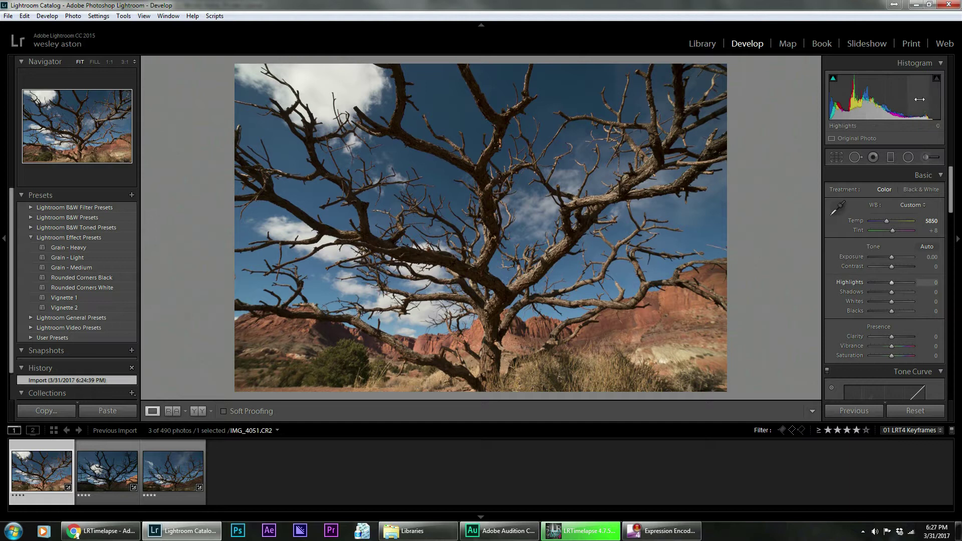
pyautogui.scroll(-1, 952, 200)
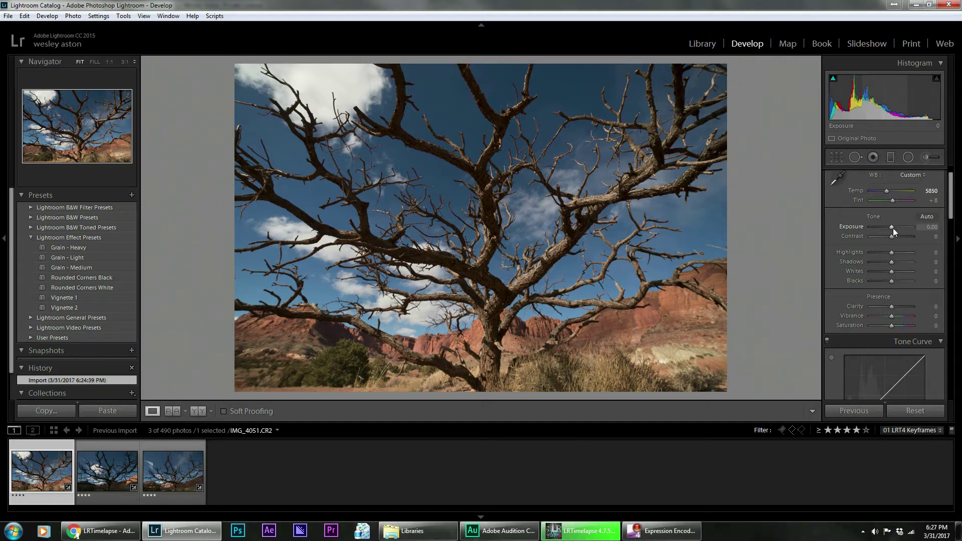
# Step: Set Exposure +1.07, add slight Contrast, Temp 5333 and Clarity +10 in the Basic panel
pyautogui.moveTo(891, 228); pyautogui.dragTo(896, 227)
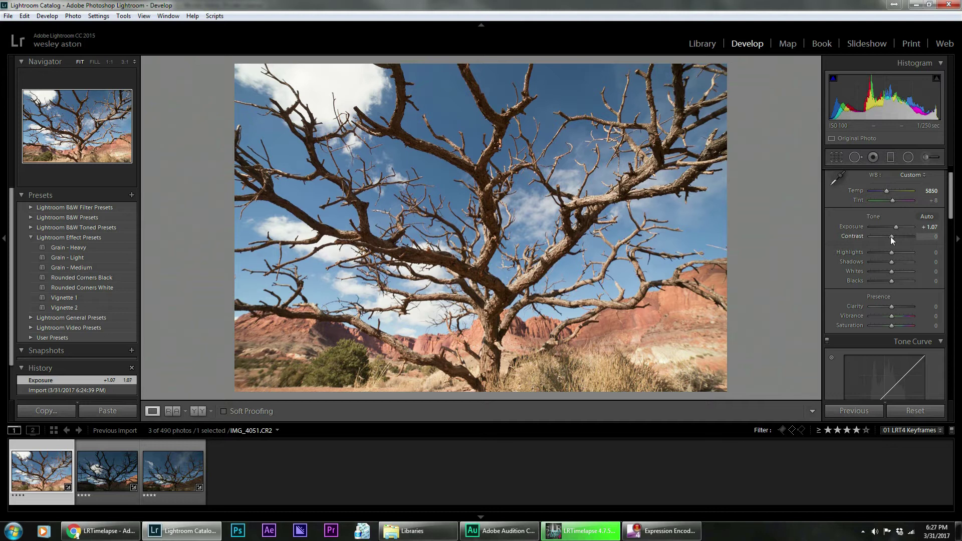
pyautogui.moveTo(891, 237); pyautogui.dragTo(878, 253)
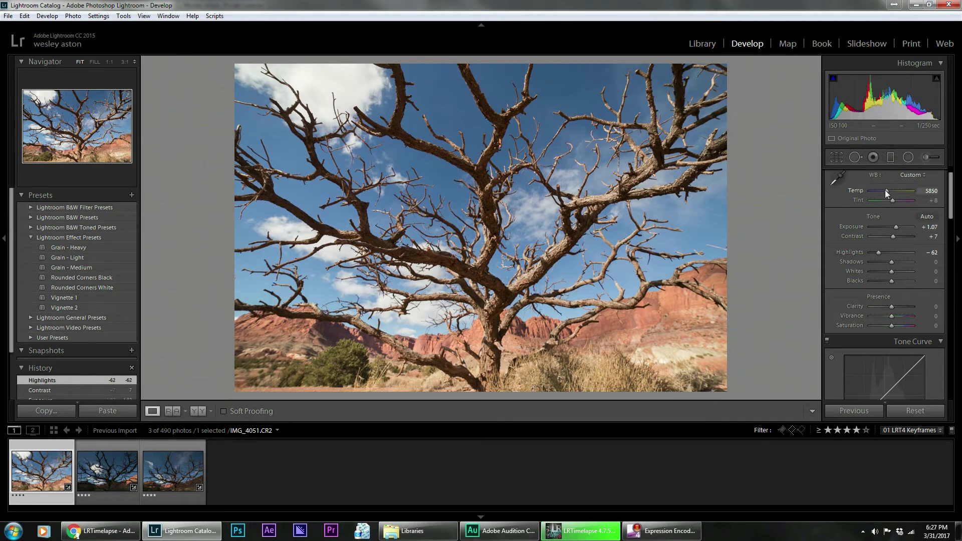
pyautogui.moveTo(886, 193); pyautogui.dragTo(885, 192)
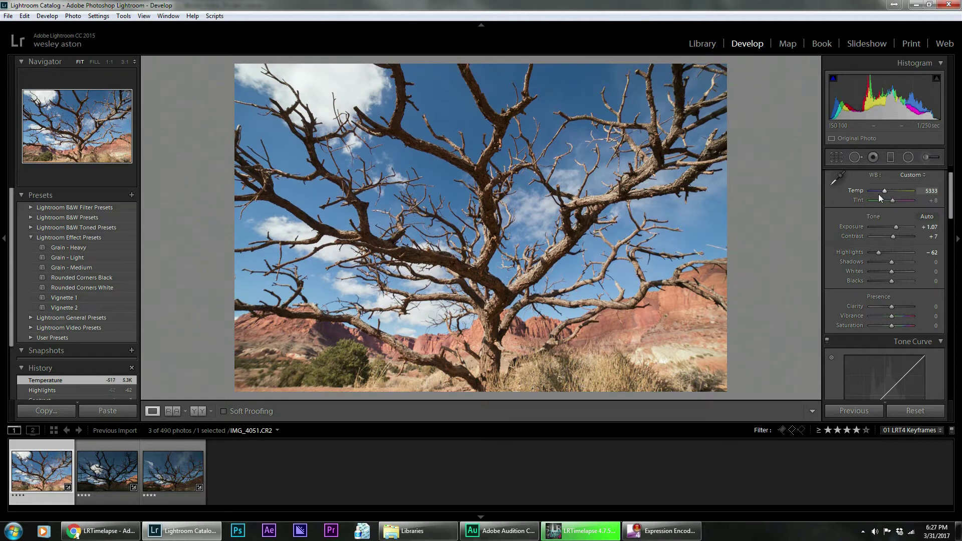
pyautogui.moveTo(890, 307); pyautogui.dragTo(896, 316)
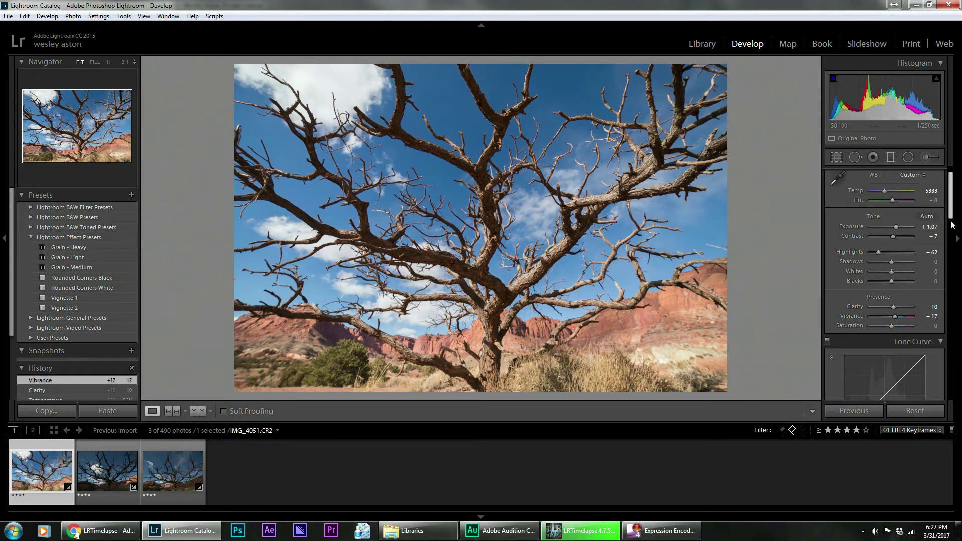
# Step: Apply Dehaze +38 and lower HSL Red saturation to −33
pyautogui.moveTo(951, 220); pyautogui.dragTo(952, 396)
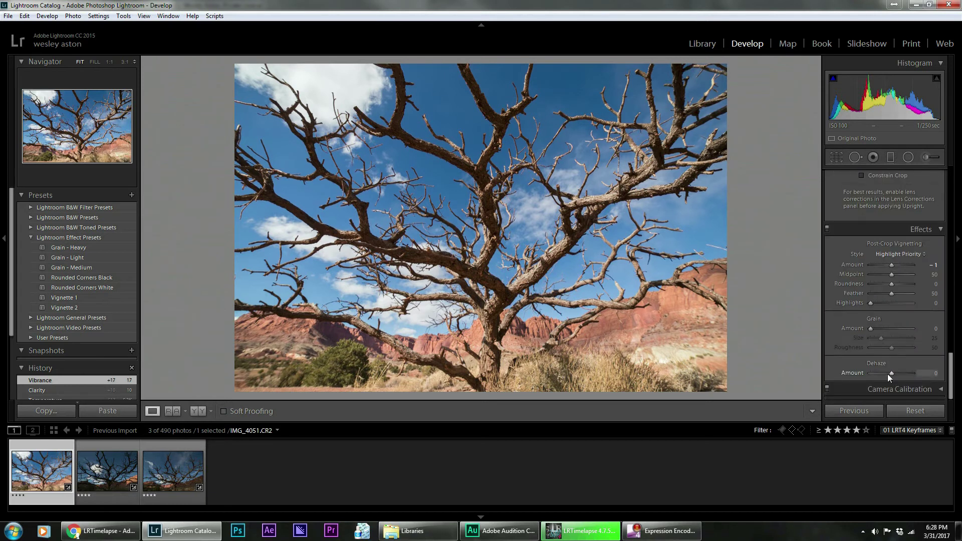
pyautogui.moveTo(892, 374); pyautogui.dragTo(952, 170)
pyautogui.scroll(-5, 918, 312)
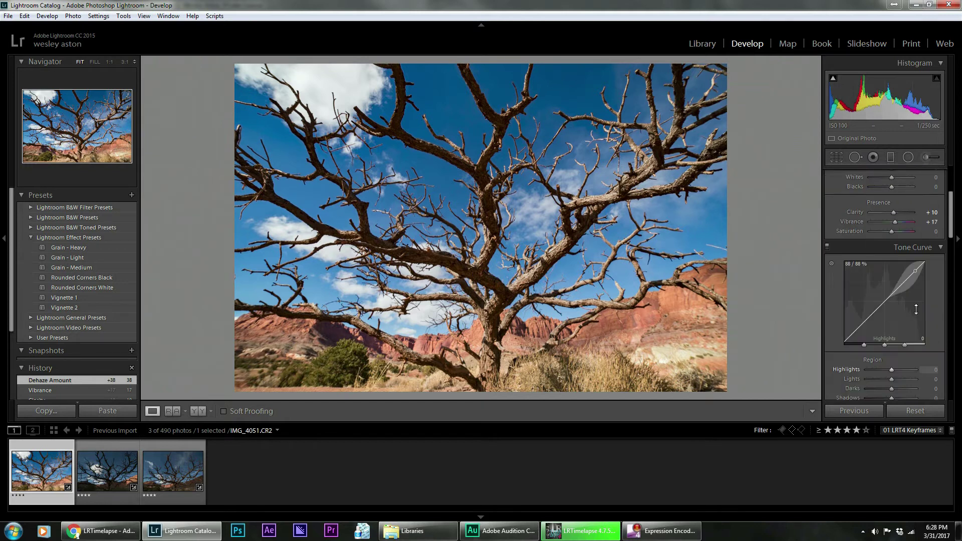
pyautogui.scroll(-2, 918, 312)
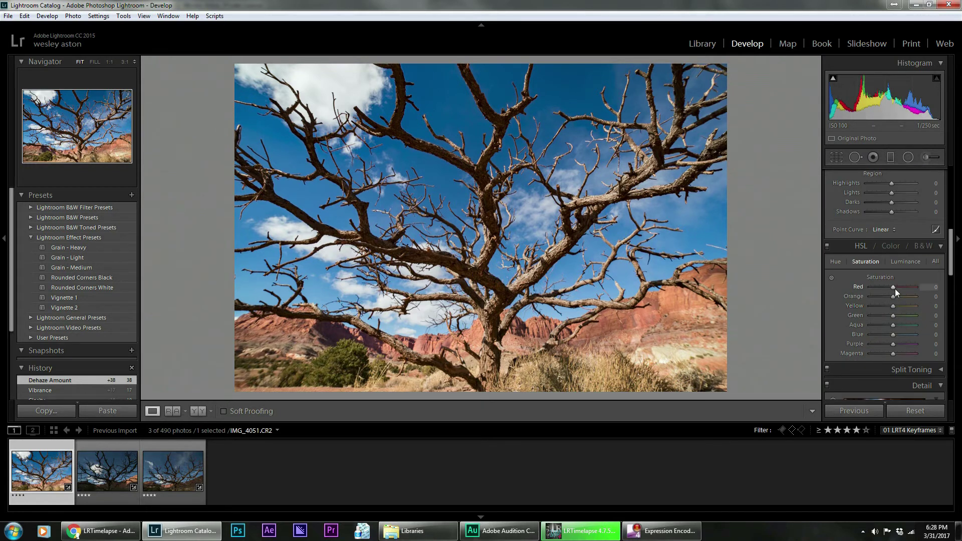
pyautogui.moveTo(894, 287)
pyautogui.mouseDown()
pyautogui.moveTo(885, 286)
pyautogui.moveTo(894, 297)
pyautogui.mouseUp()
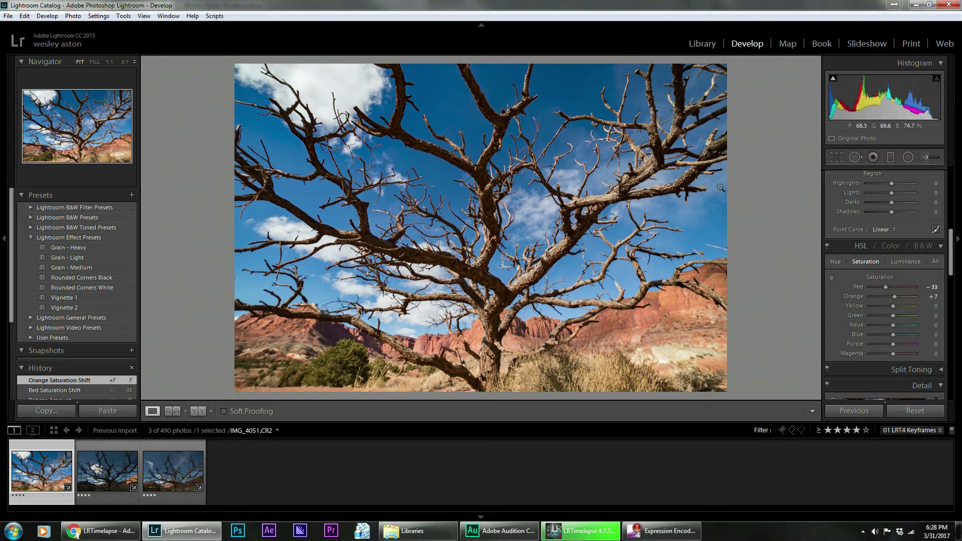
# Step: Straighten keyframe IMG_4051 by rotating the crop to a 0.99° angle and apply it
pyautogui.click(838, 158)
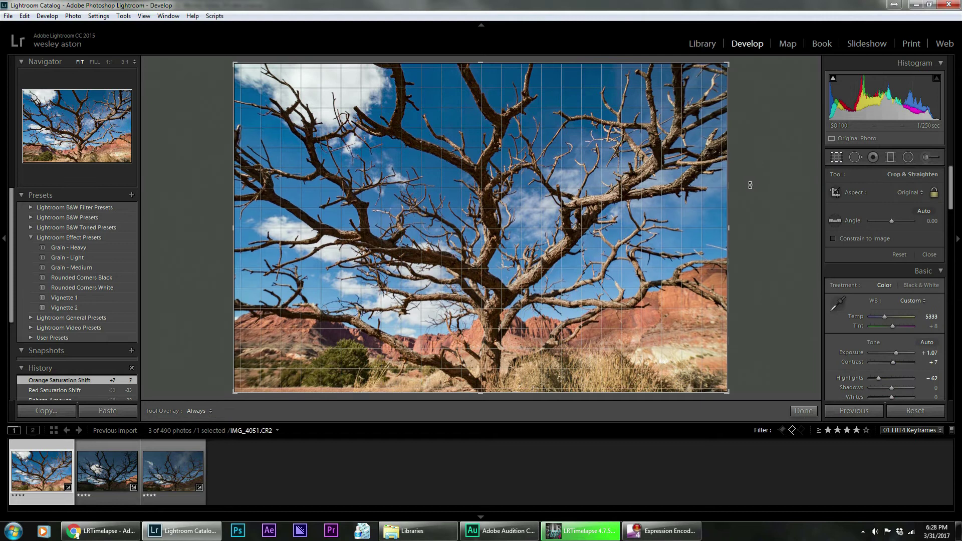
pyautogui.moveTo(751, 185); pyautogui.dragTo(750, 190)
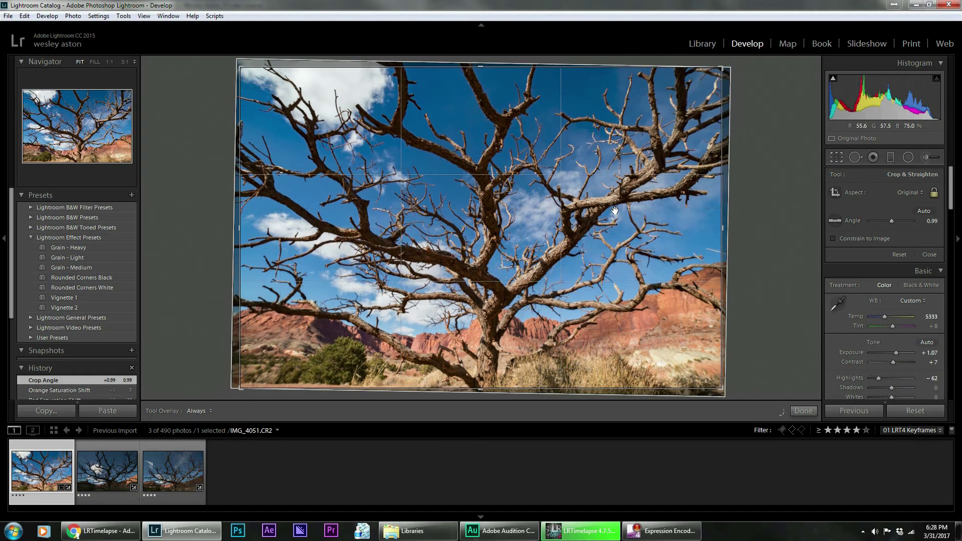
pyautogui.press('Return')
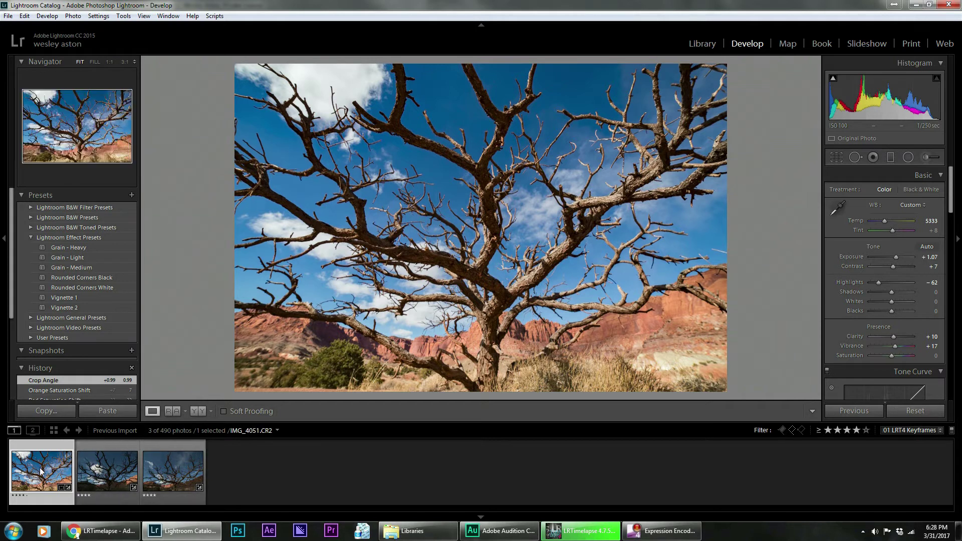
# Step: Select all three keyframes and run the 01 LRTimelapse Sync Keyframes script
pyautogui.keyDown('shift'); pyautogui.click(169, 469); pyautogui.keyUp('shift')
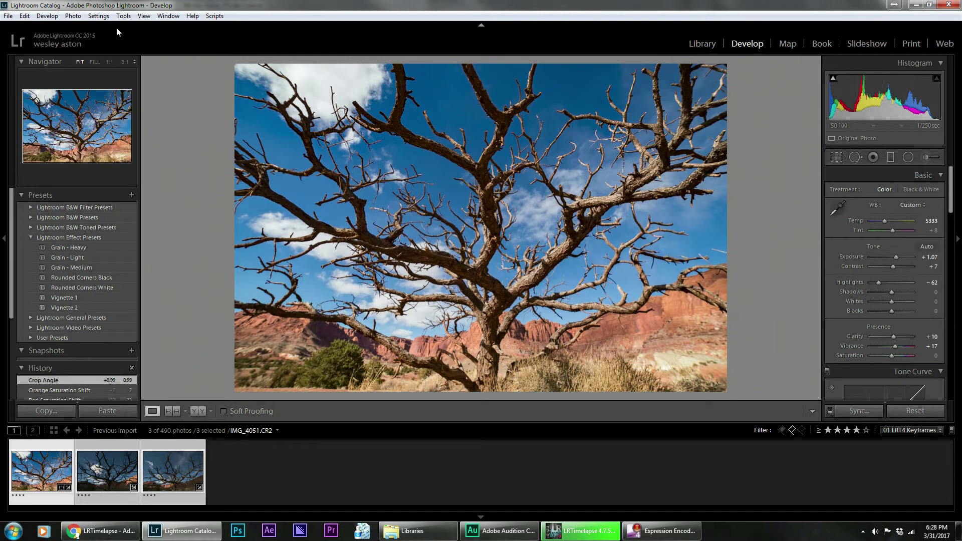
pyautogui.click(215, 16)
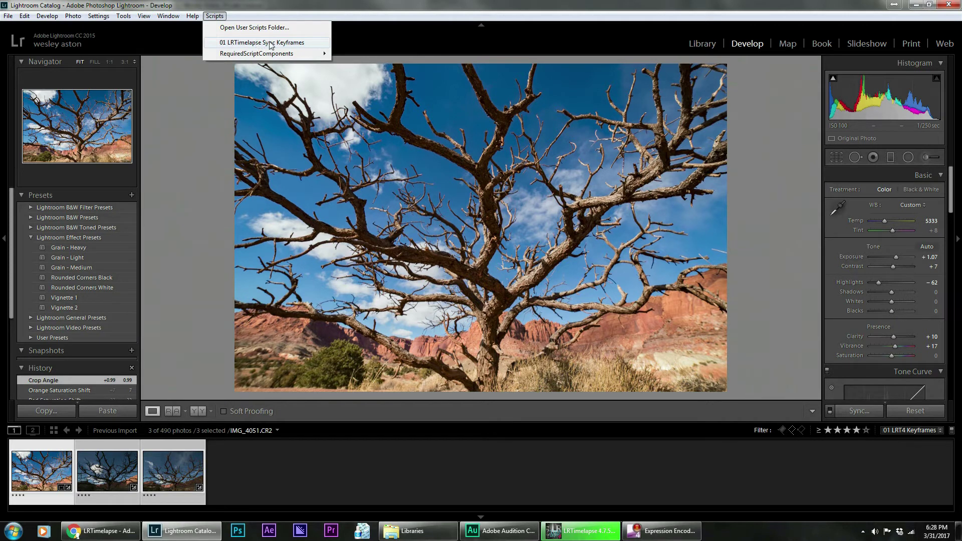
pyautogui.click(298, 44)
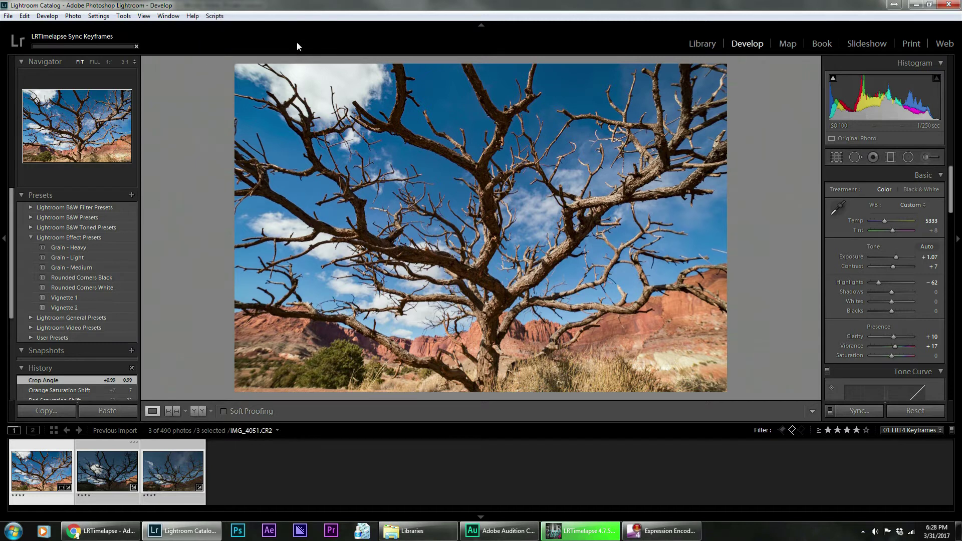
# Step: Set IMG_4296's shadows to +29 and highlights to -40, then switch to LRTimelapse
pyautogui.click(121, 464)
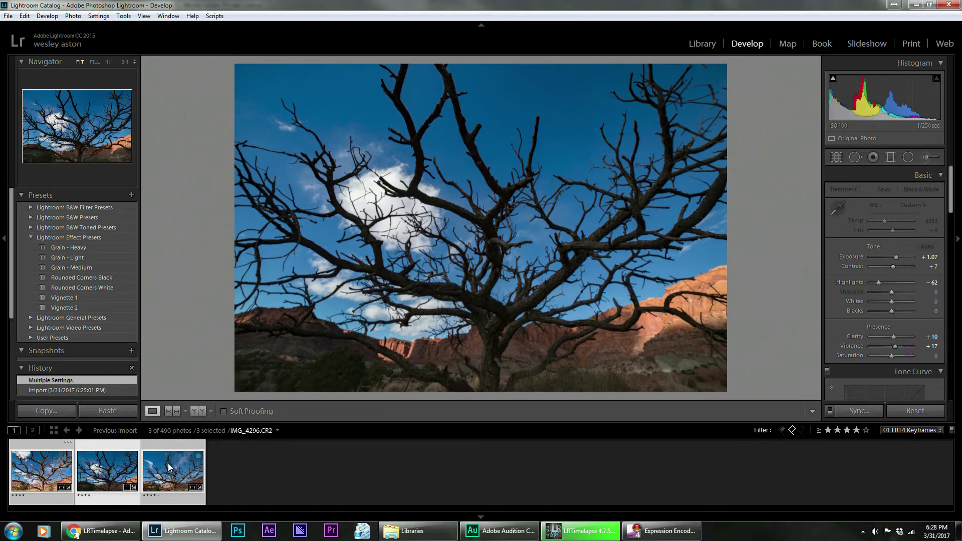
pyautogui.click(167, 464)
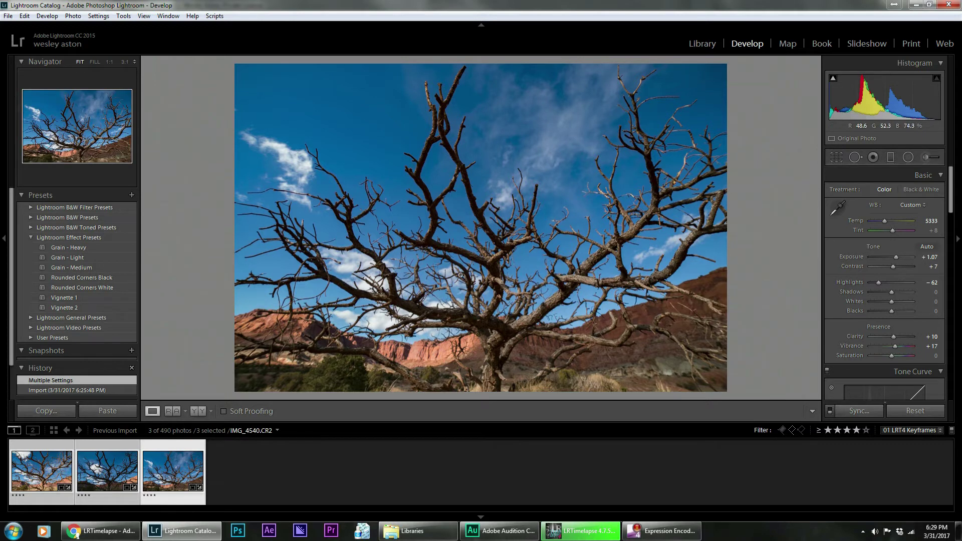
pyautogui.click(110, 476)
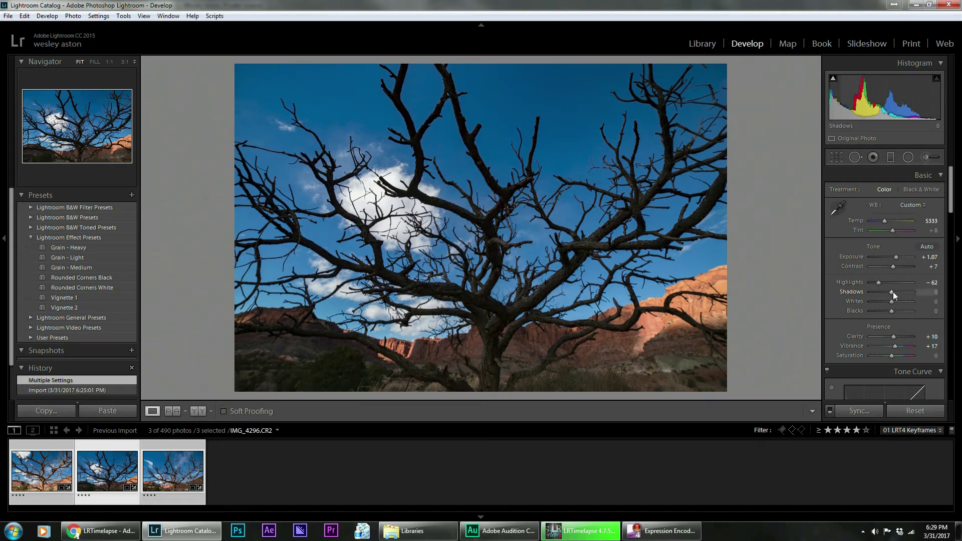
pyautogui.moveTo(891, 292)
pyautogui.mouseDown()
pyautogui.moveTo(899, 293)
pyautogui.moveTo(883, 283)
pyautogui.mouseUp()
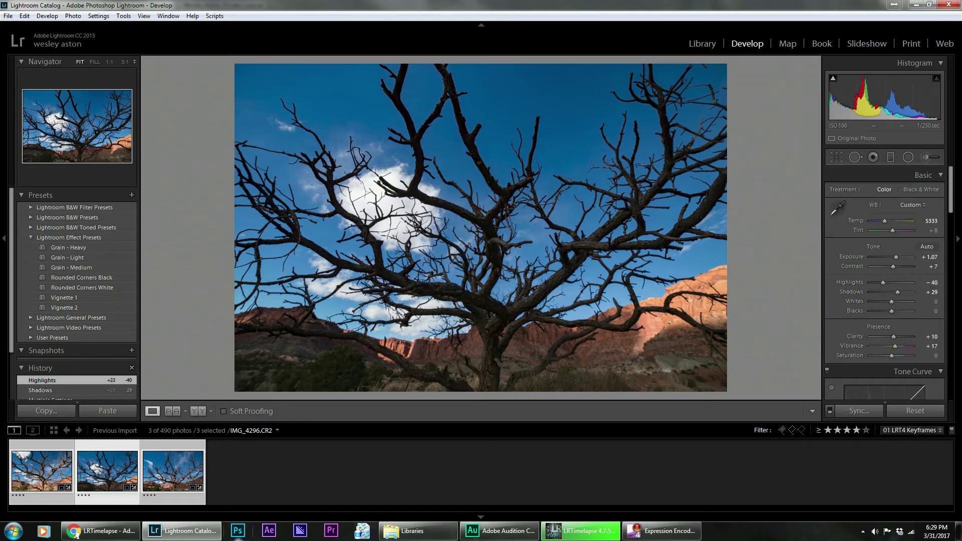
pyautogui.click(580, 531)
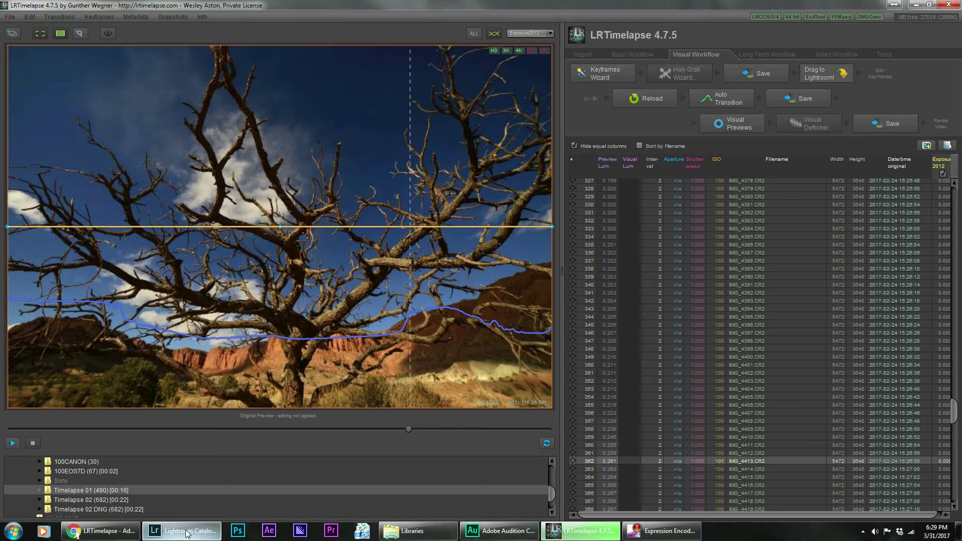
# Step: Back in Lightroom, raise Exposure to +1.31 on keyframes IMG_4296 and IMG_4540
pyautogui.moveTo(198, 535)
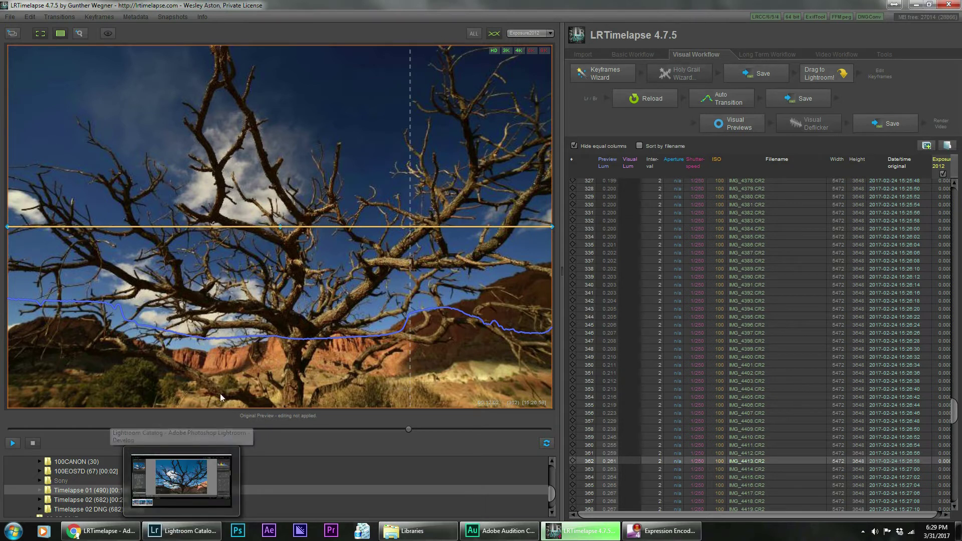
pyautogui.click(194, 535)
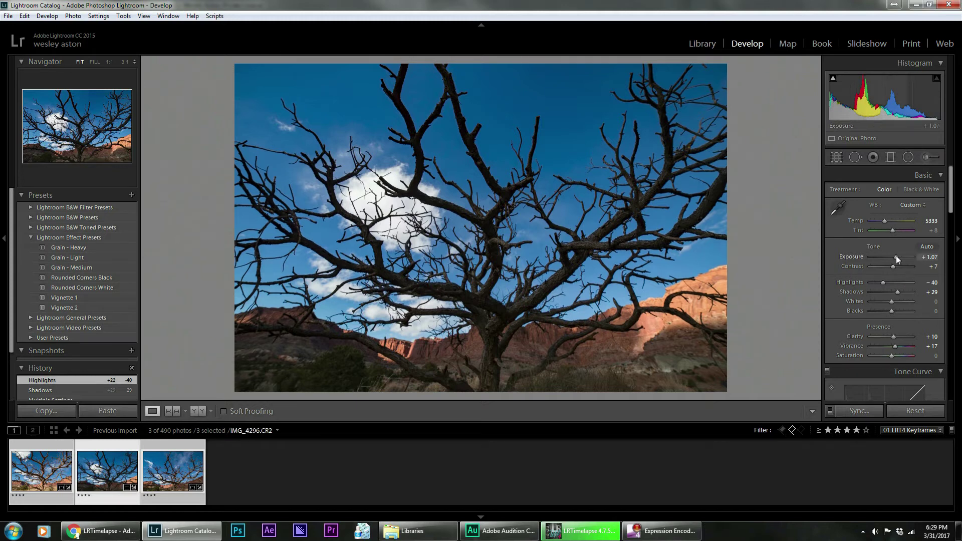
pyautogui.moveTo(897, 257); pyautogui.dragTo(896, 257)
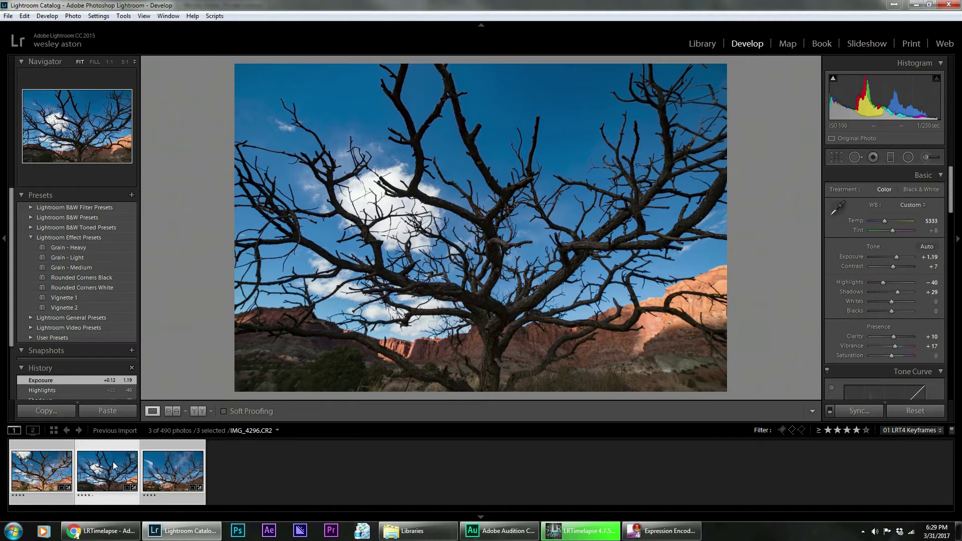
pyautogui.click(176, 465)
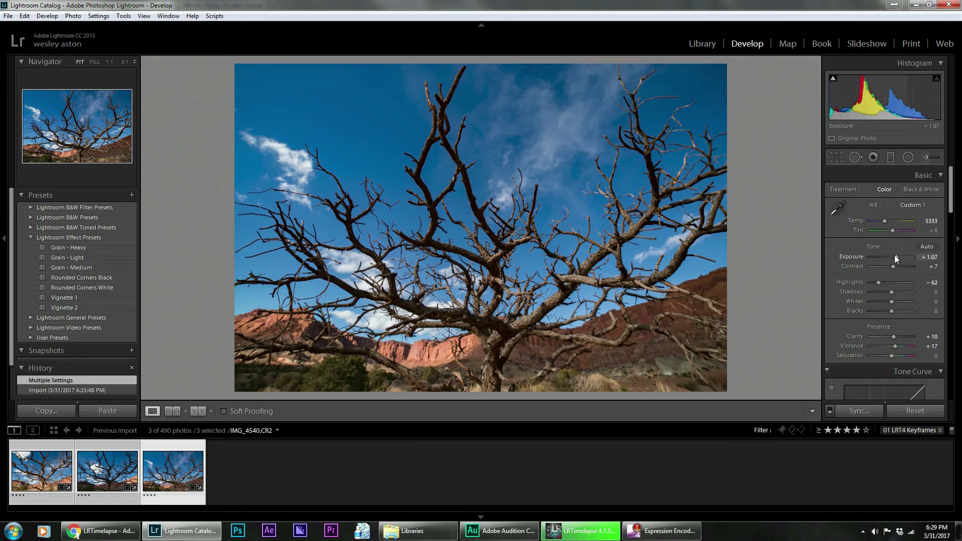
pyautogui.moveTo(895, 254); pyautogui.dragTo(896, 254)
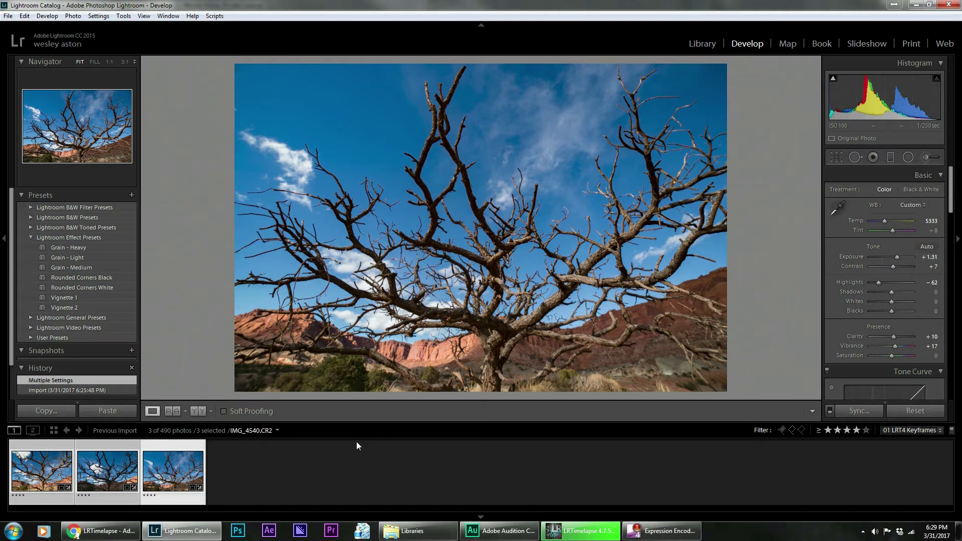
pyautogui.click(120, 479)
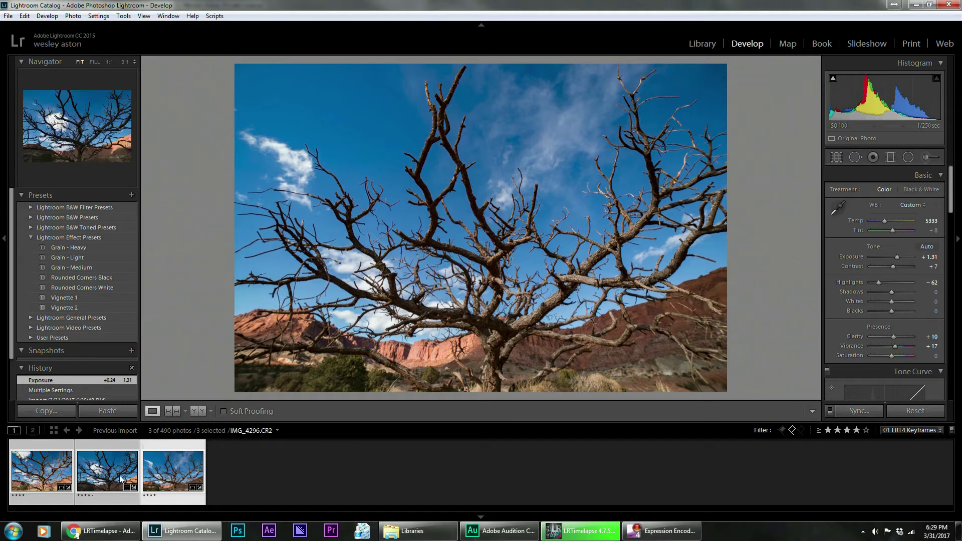
pyautogui.click(191, 479)
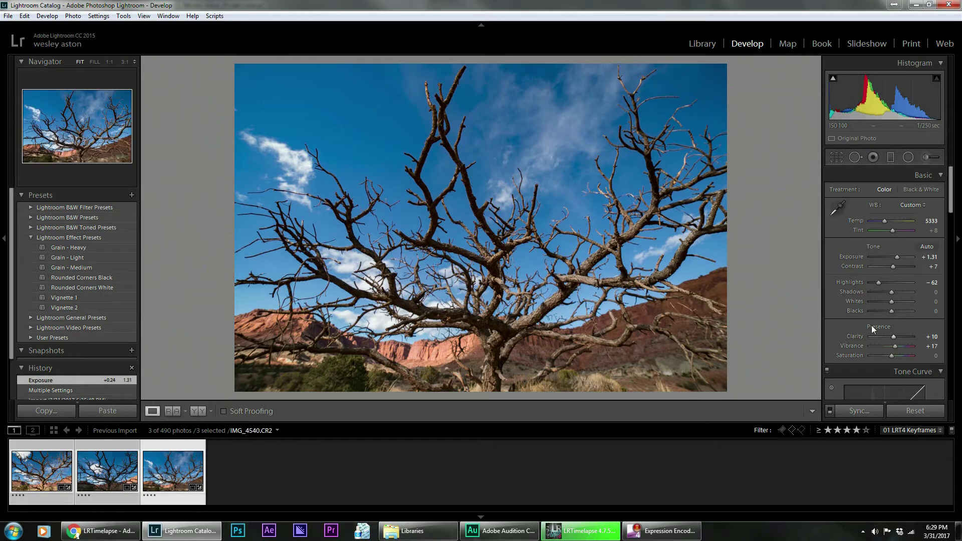
# Step: In the Library grid, select all three keyframes and save their metadata to files
pyautogui.click(704, 45)
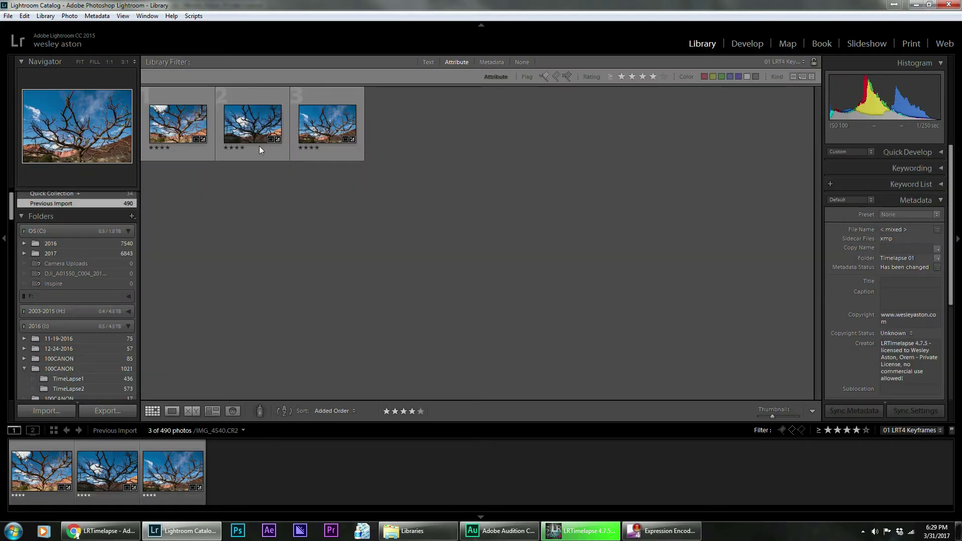
pyautogui.click(190, 128)
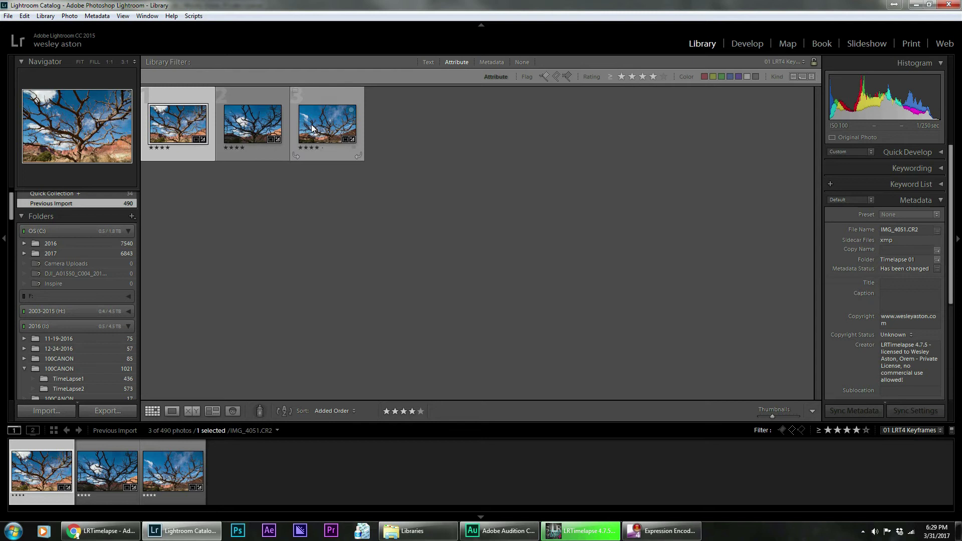
pyautogui.hotkey('ctrl', 'a')
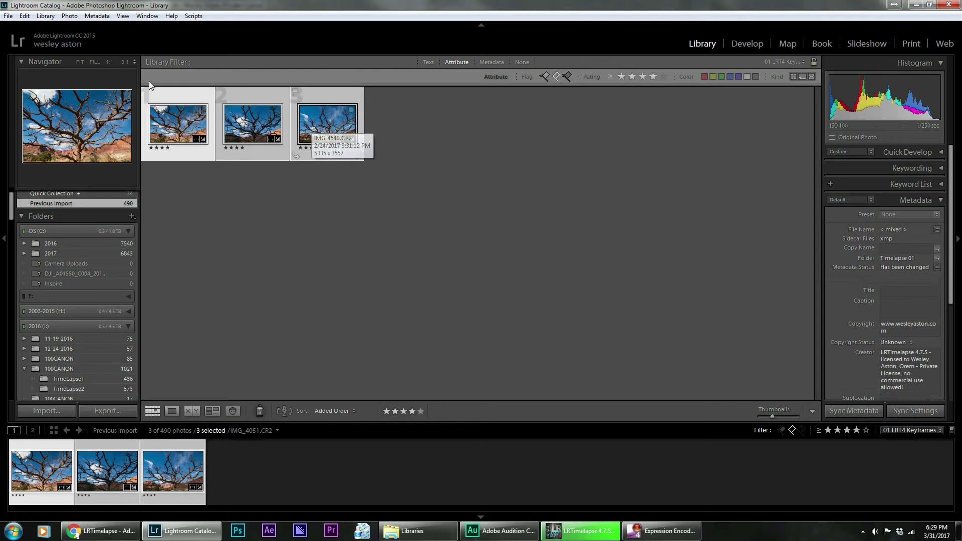
pyautogui.click(97, 16)
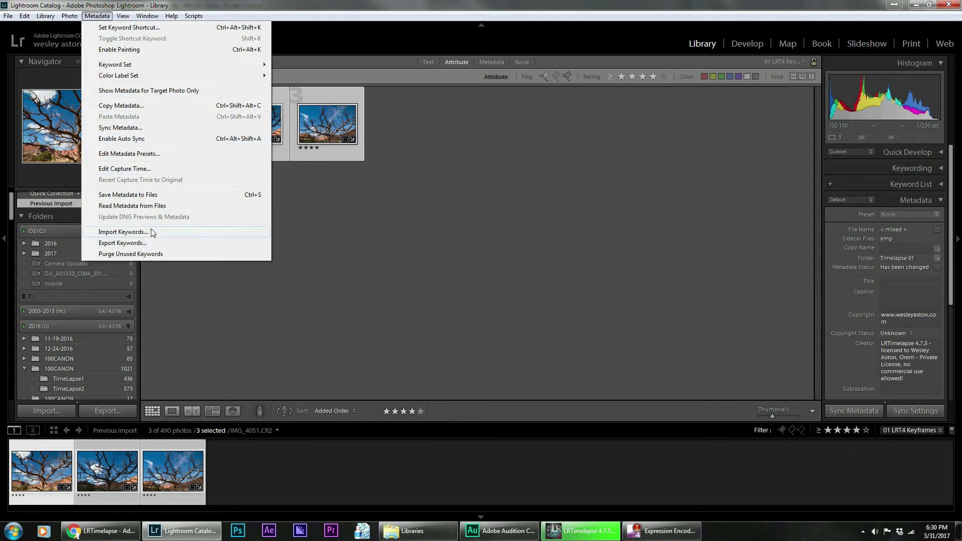
pyautogui.click(122, 195)
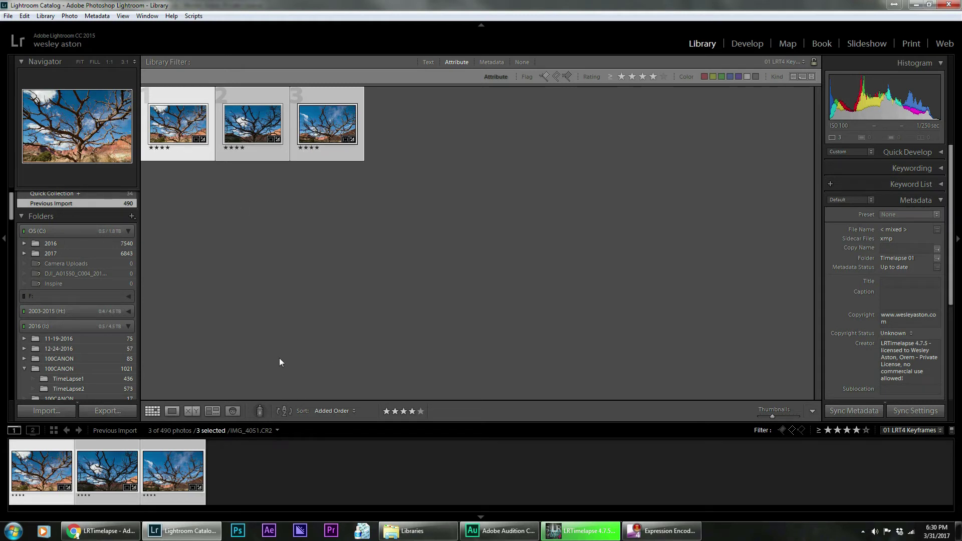
# Step: In LRTimelapse, reload the sequence and compute Auto Transition between the keyframes
pyautogui.click(587, 532)
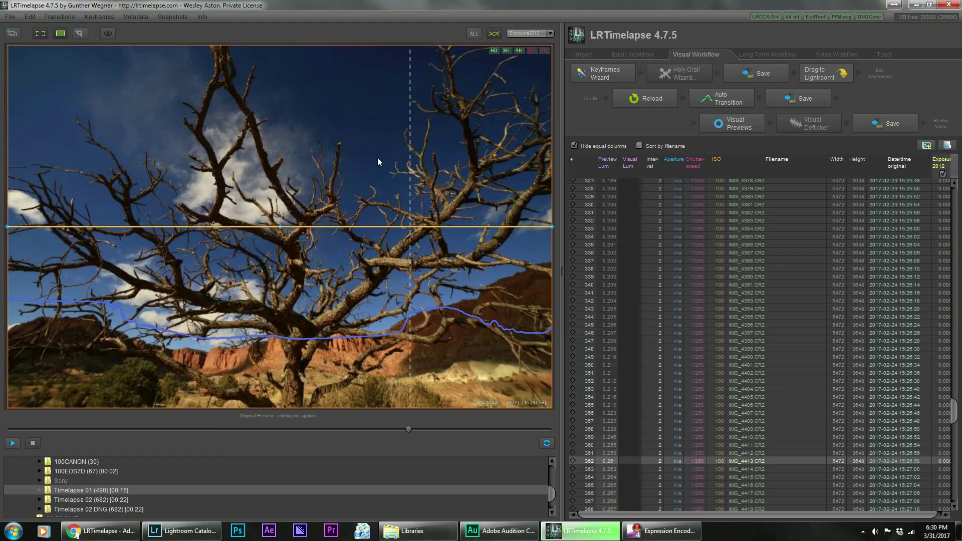
pyautogui.click(647, 101)
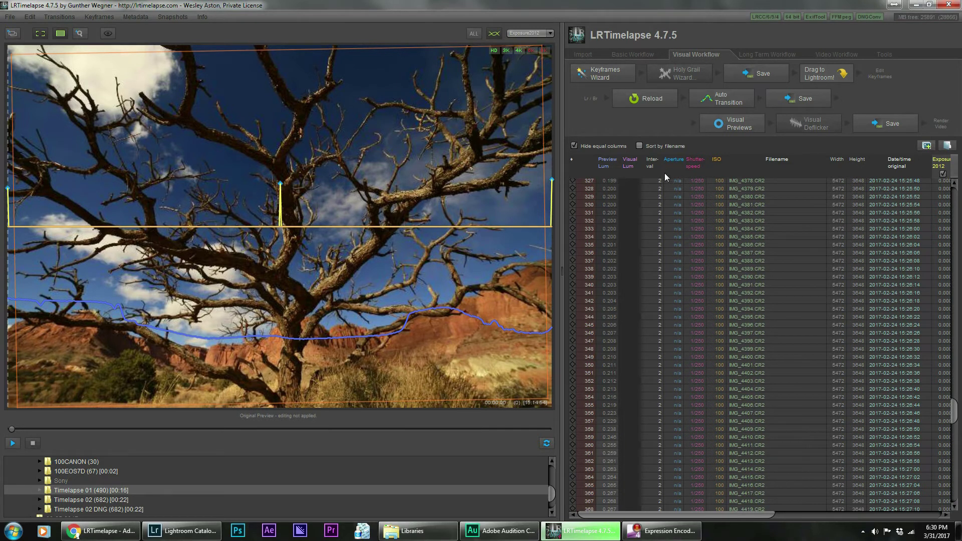
pyautogui.click(723, 102)
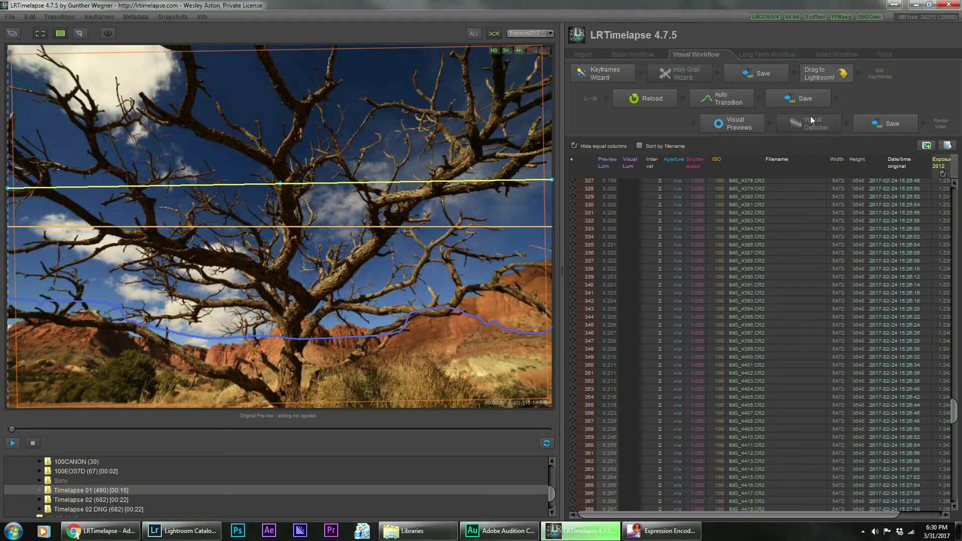
# Step: Save the auto transitions, render Visual Previews, and scrub the preview to a later frame
pyautogui.click(807, 100)
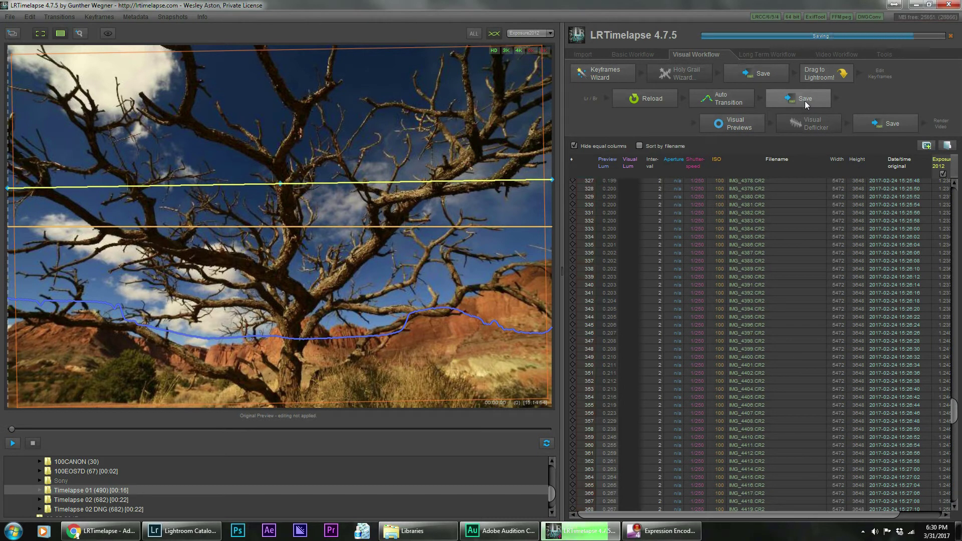
pyautogui.click(745, 128)
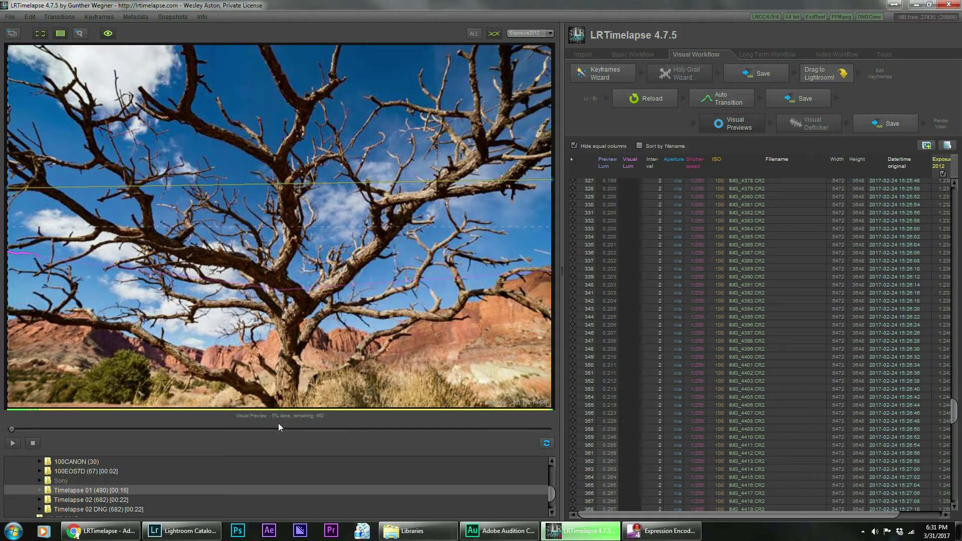
pyautogui.moveTo(13, 429); pyautogui.dragTo(76, 444)
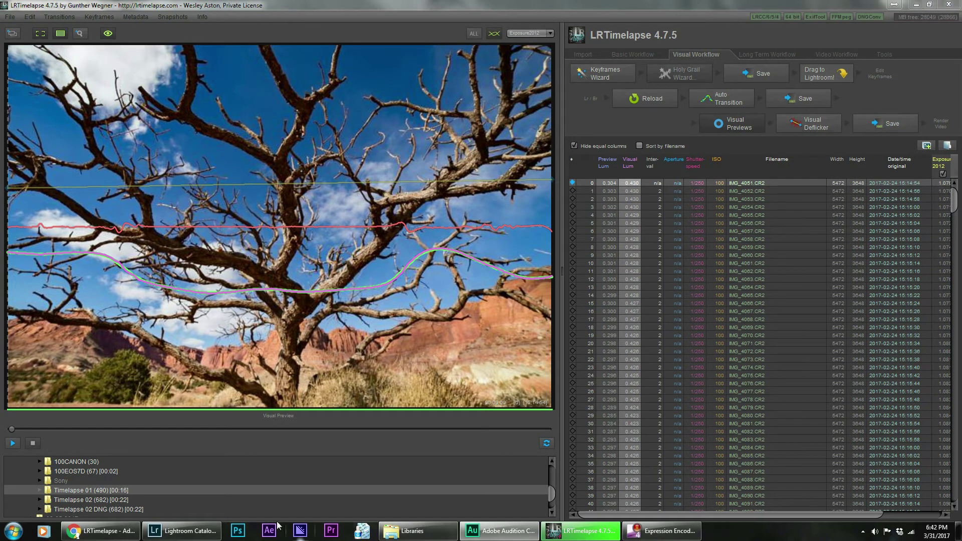
# Step: Apply Visual Deflicker with smoothing 10, refine and save, then return to Lightroom
pyautogui.click(817, 120)
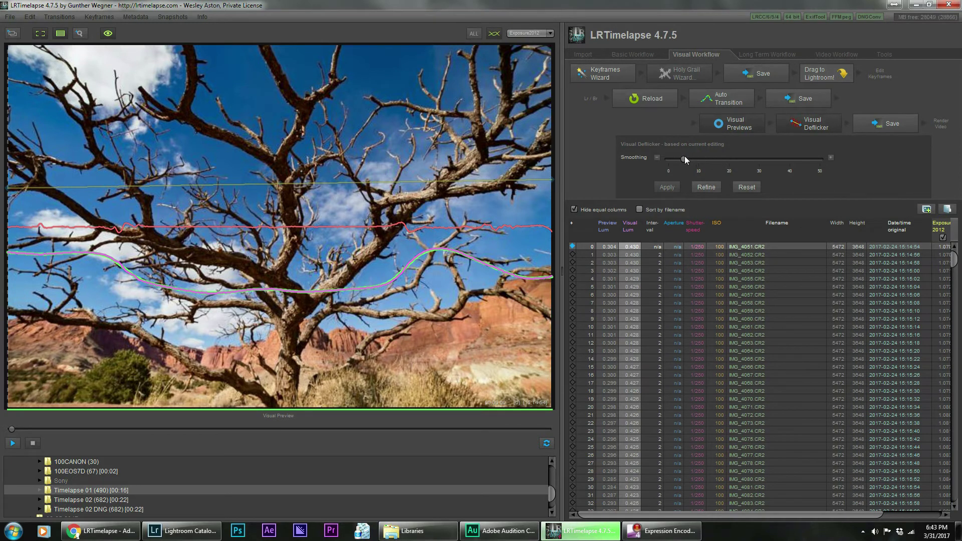
pyautogui.moveTo(685, 158)
pyautogui.mouseDown()
pyautogui.moveTo(714, 161)
pyautogui.moveTo(697, 163)
pyautogui.mouseUp()
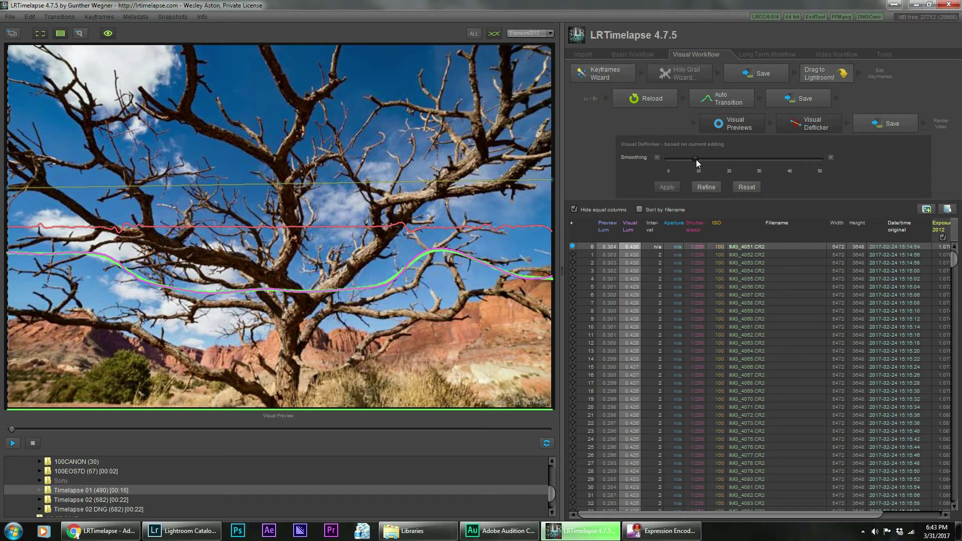
pyautogui.click(706, 189)
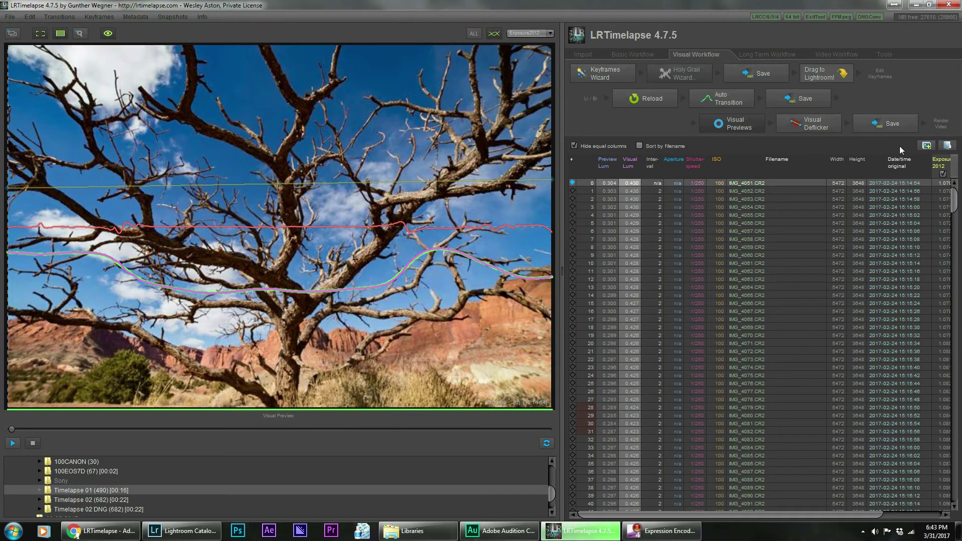
pyautogui.click(889, 129)
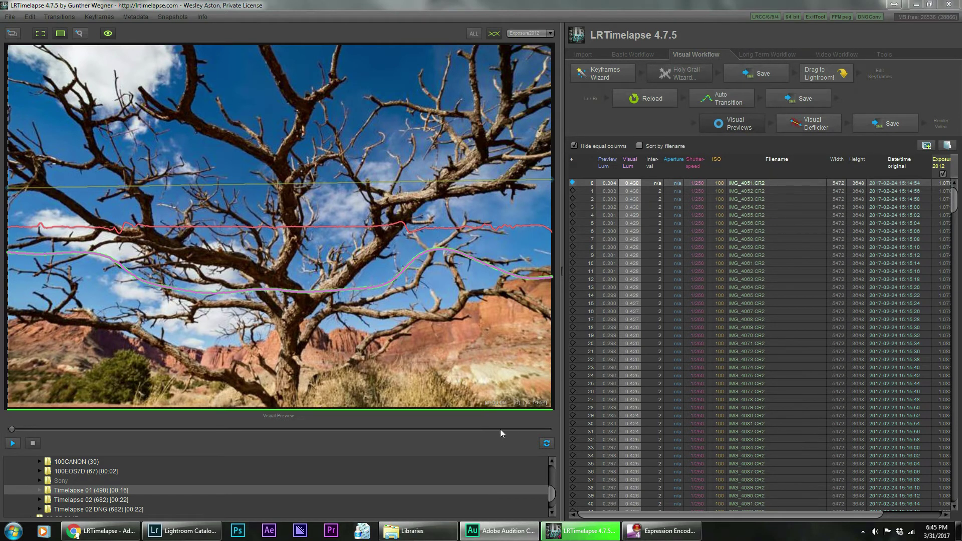
pyautogui.click(186, 531)
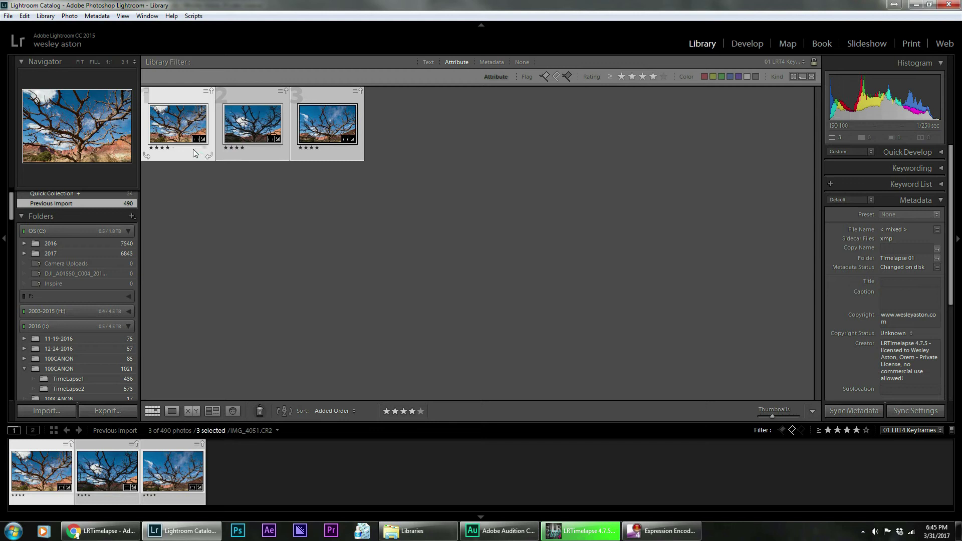
# Step: Look through the Scripts and Metadata menus unchanged, then Alt+Tab back to LRTimelapse
pyautogui.click(194, 16)
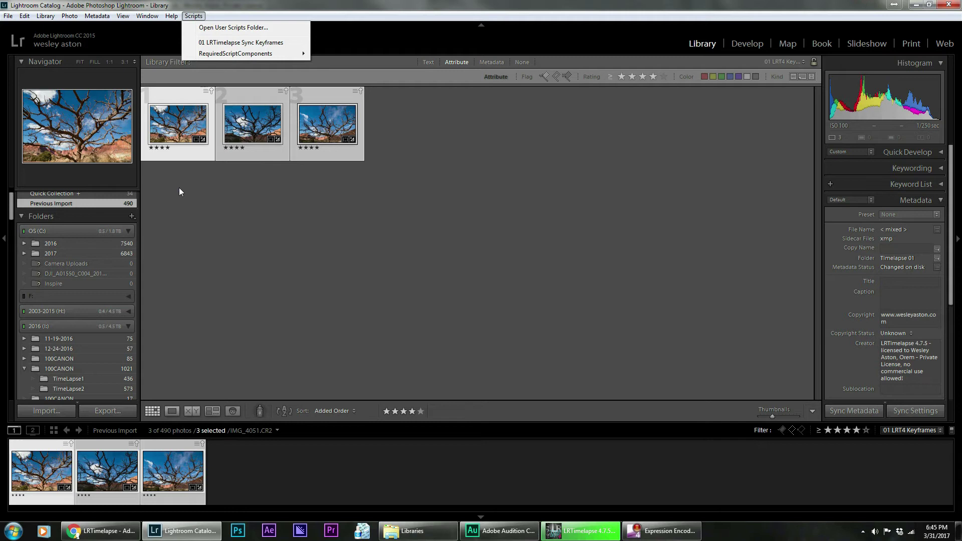
pyautogui.click(709, 48)
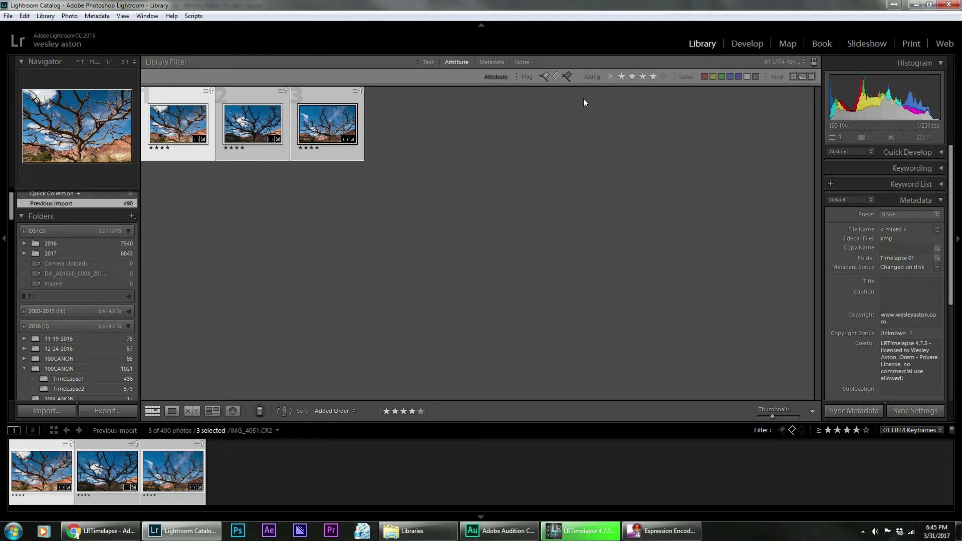
pyautogui.click(106, 18)
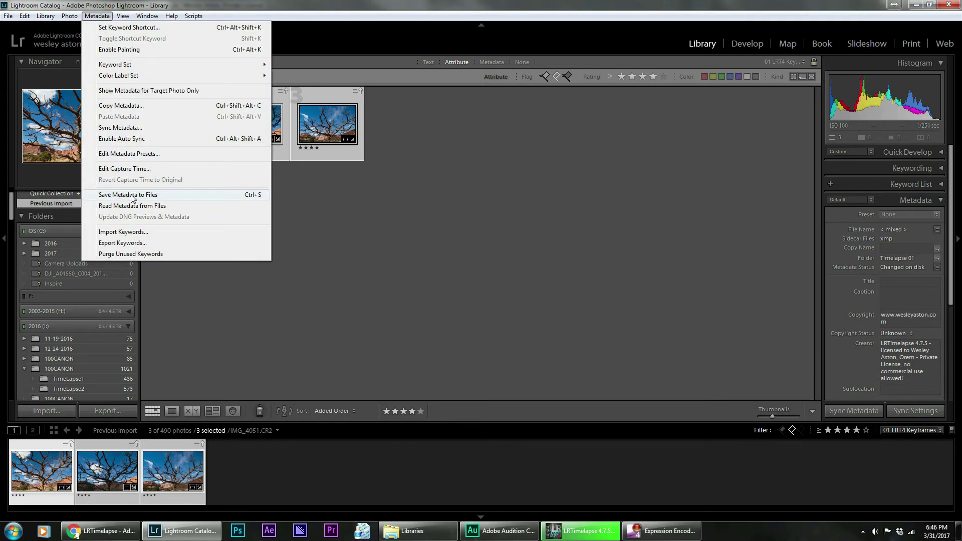
pyautogui.hotkey('alt', 'Tab')
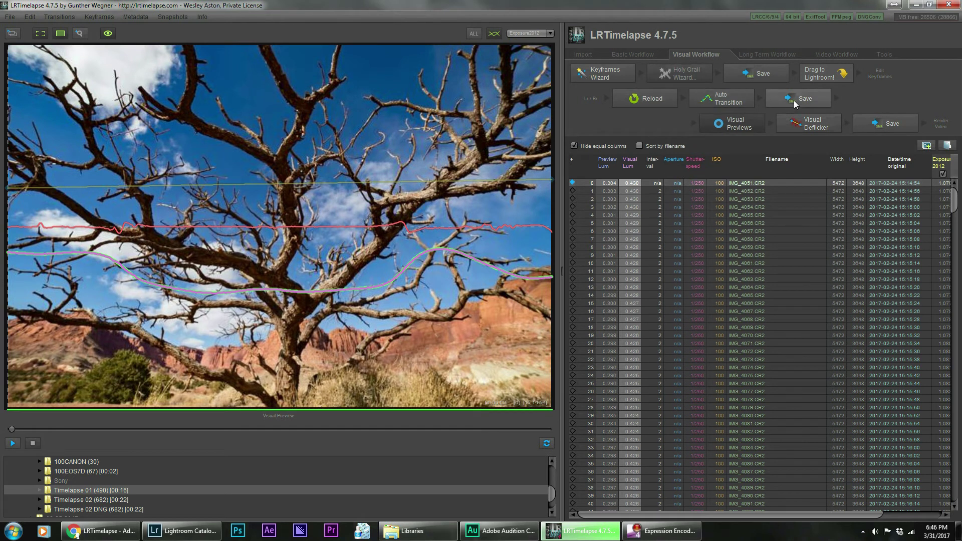
pyautogui.click(732, 128)
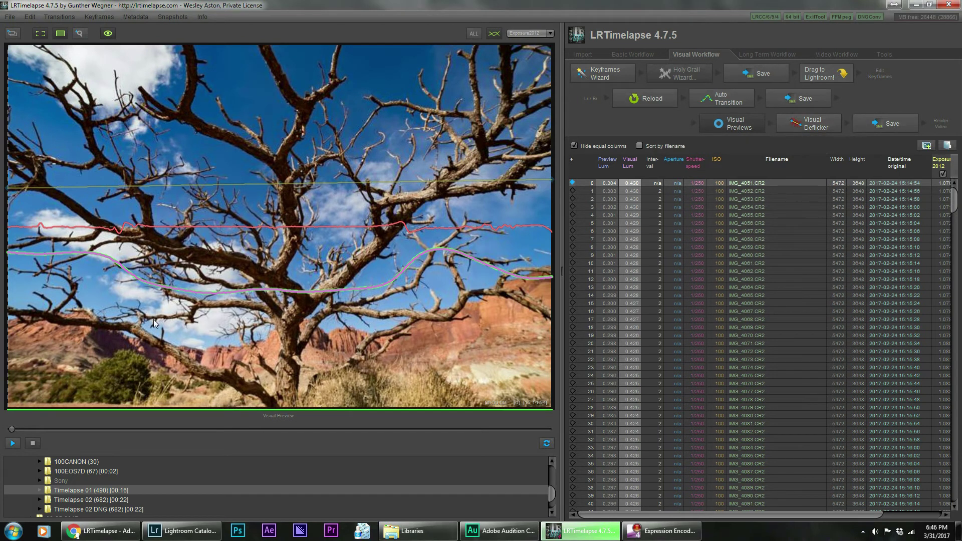
pyautogui.click(12, 443)
pyautogui.click(942, 125)
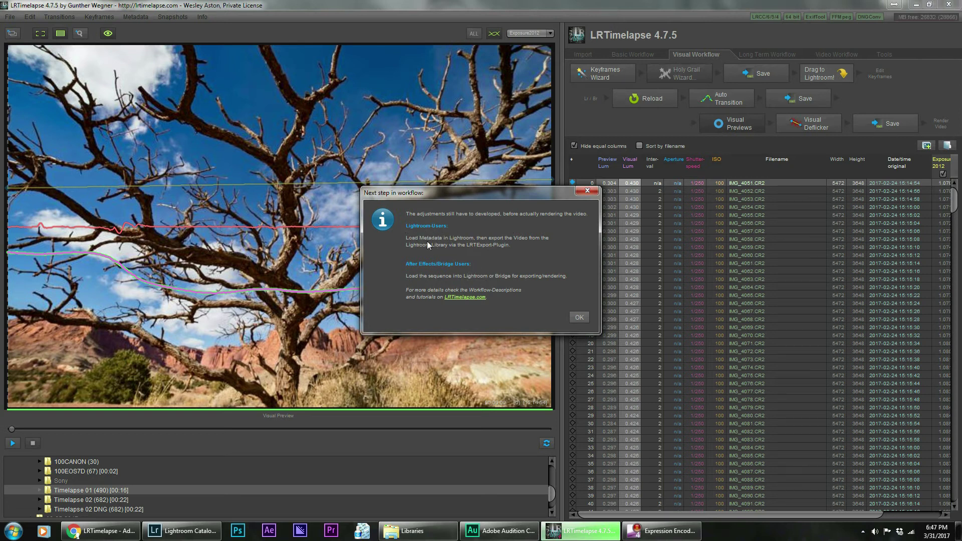
pyautogui.click(578, 317)
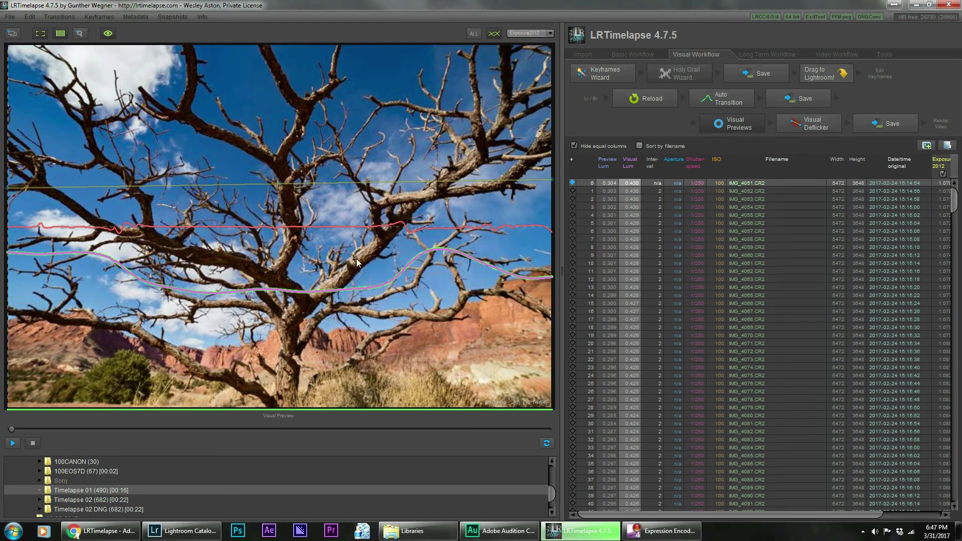
# Step: In Lightroom, show the full 490-photo Timelapse 01 sequence and select all photos
pyautogui.click(181, 536)
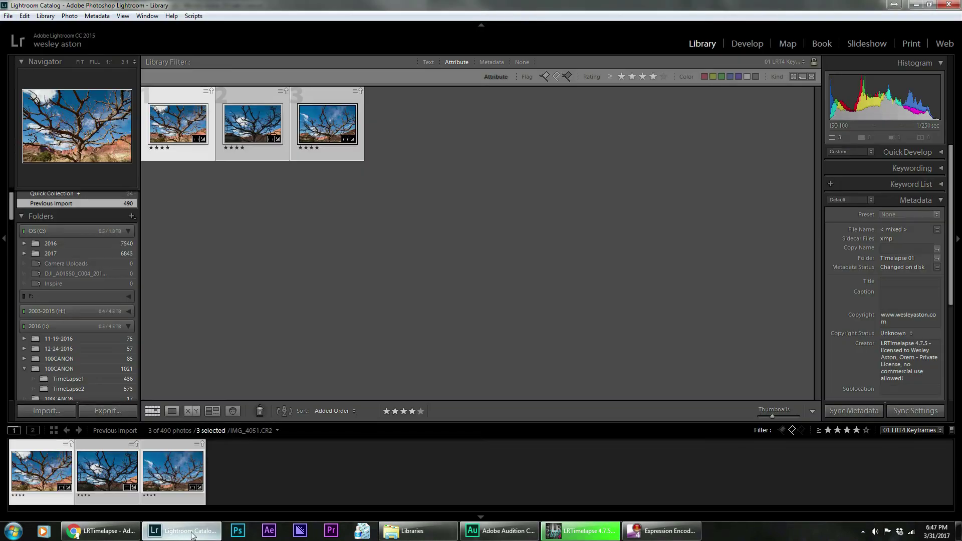
pyautogui.click(937, 431)
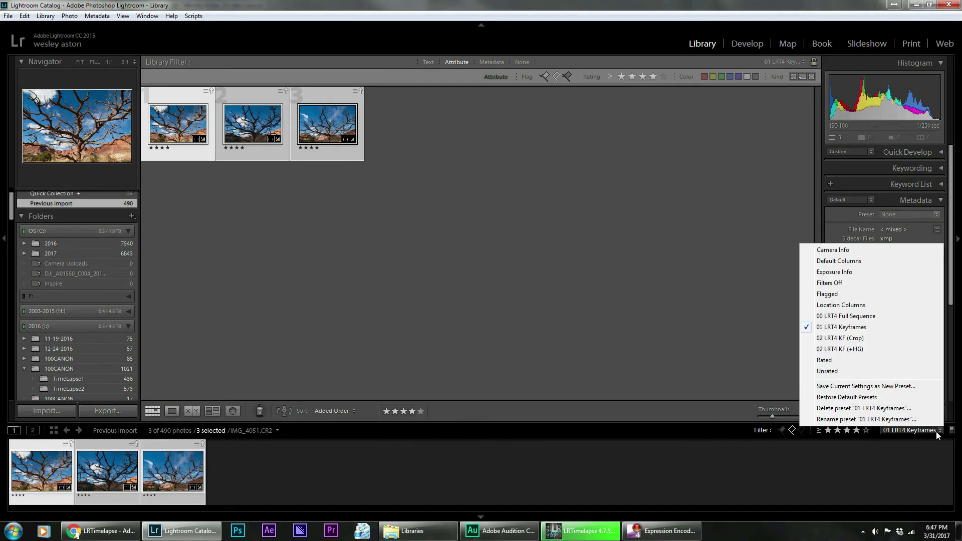
pyautogui.click(858, 316)
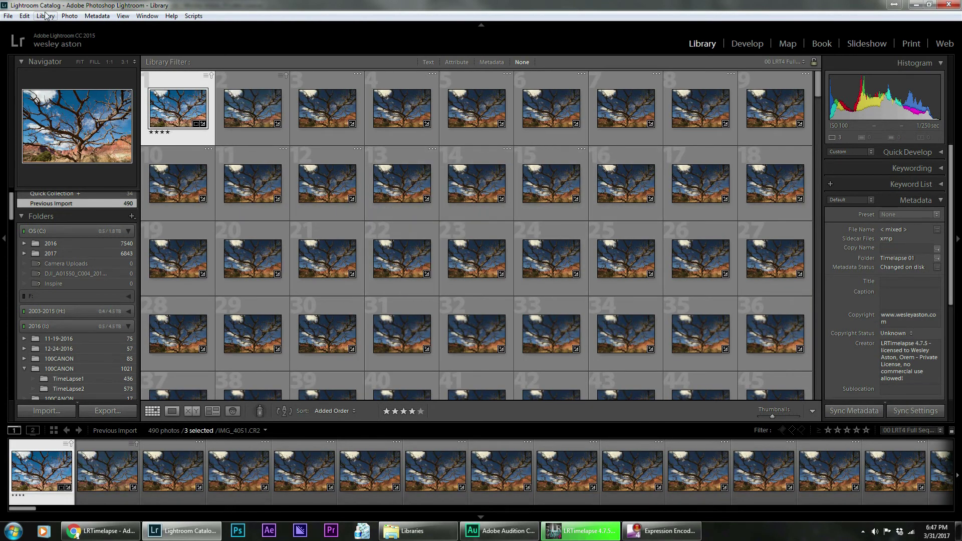
pyautogui.click(24, 16)
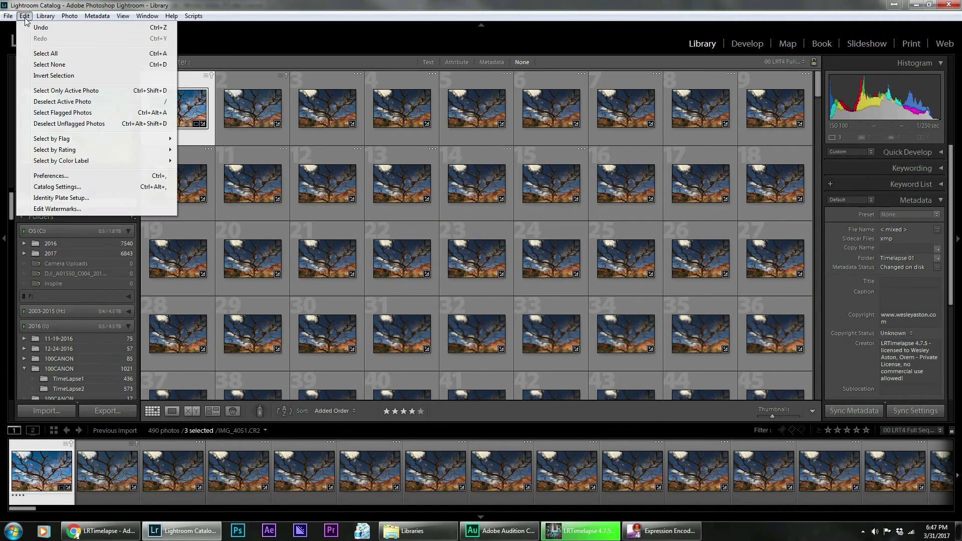
pyautogui.click(45, 54)
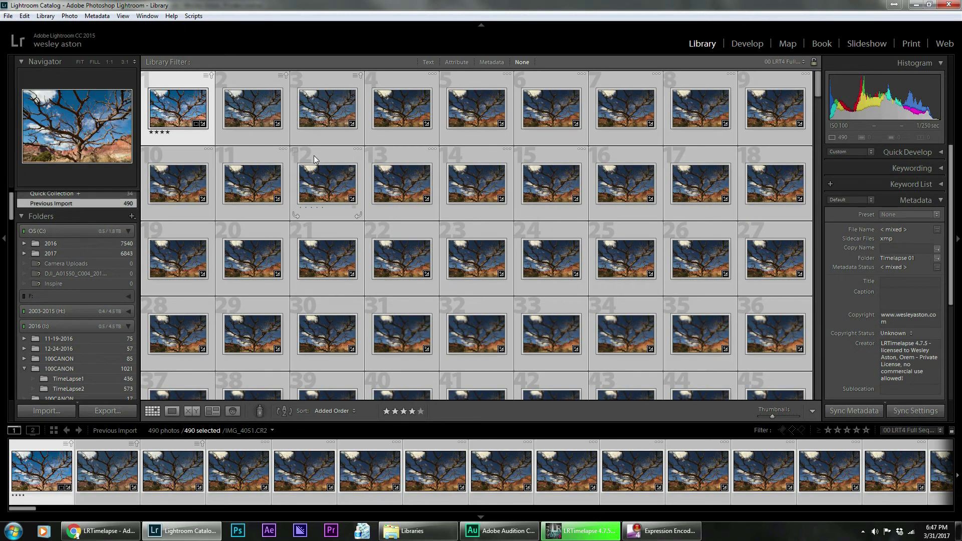
# Step: Read metadata from files for all 490 selected photos and confirm
pyautogui.rightClick(179, 105)
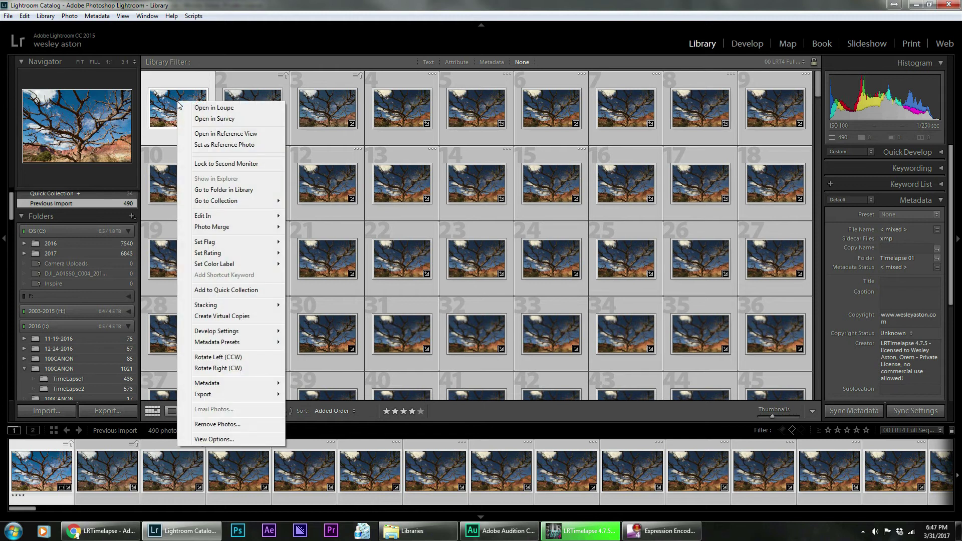
pyautogui.moveTo(233, 344)
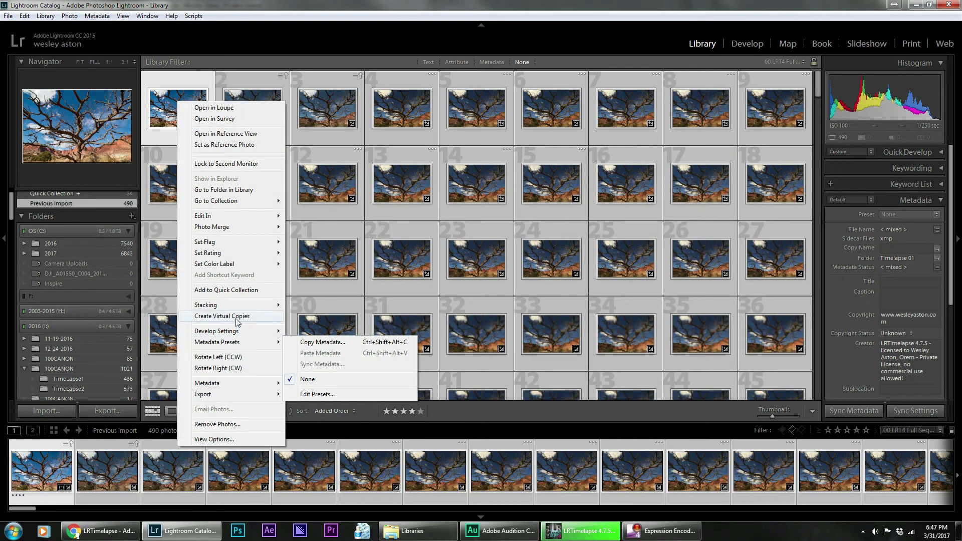
pyautogui.moveTo(235, 308)
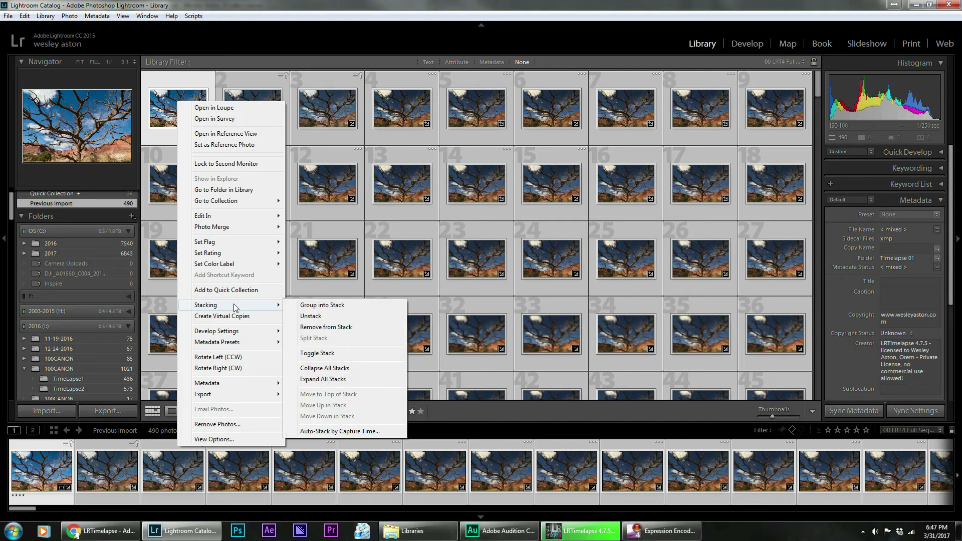
pyautogui.moveTo(226, 387)
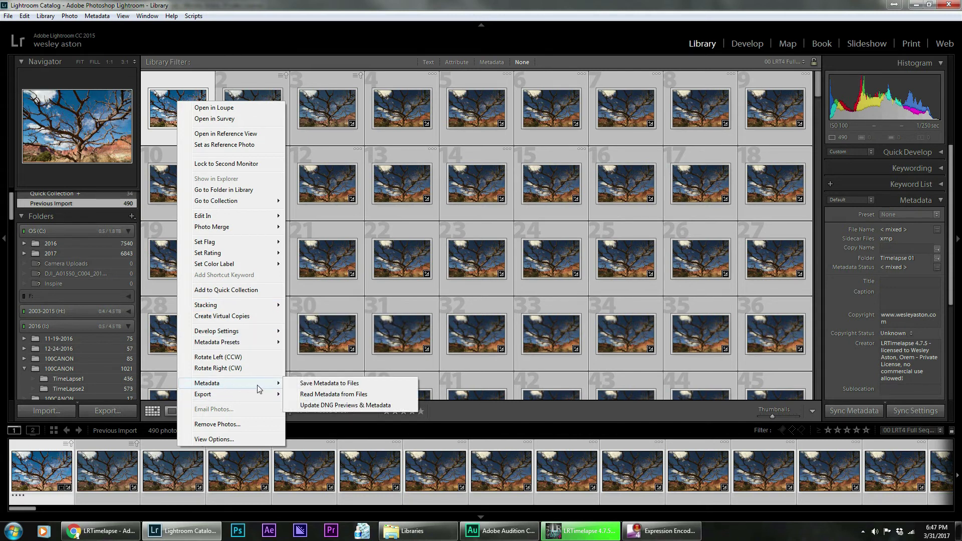
pyautogui.click(366, 395)
pyautogui.click(460, 280)
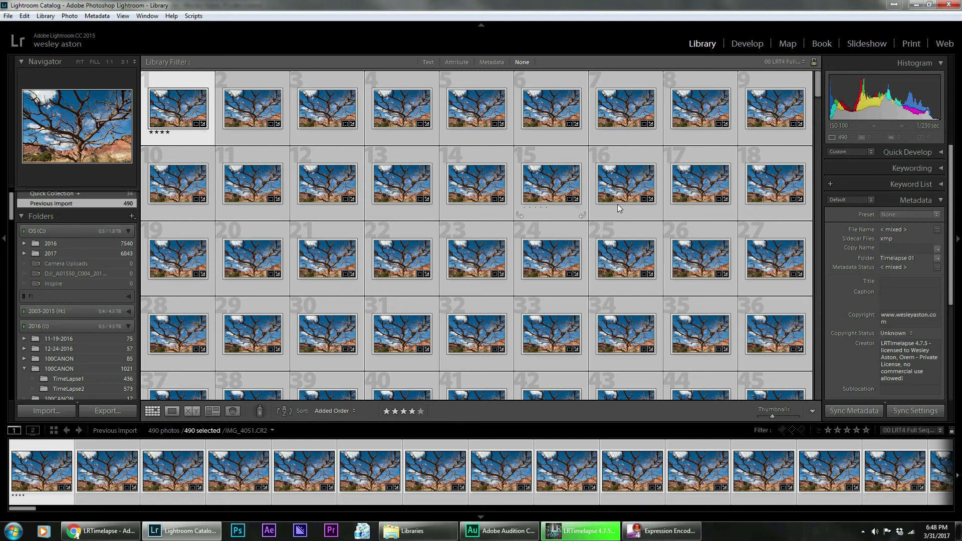
# Step: Set the export destination to Export Time Lapse (LRTimelapse), dismissing the collection warning
pyautogui.click(8, 15)
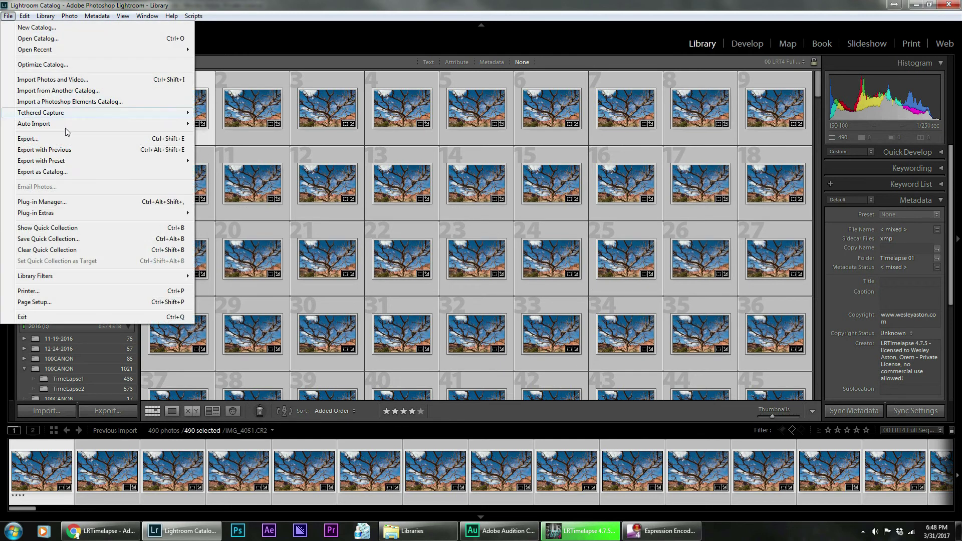
pyautogui.click(49, 140)
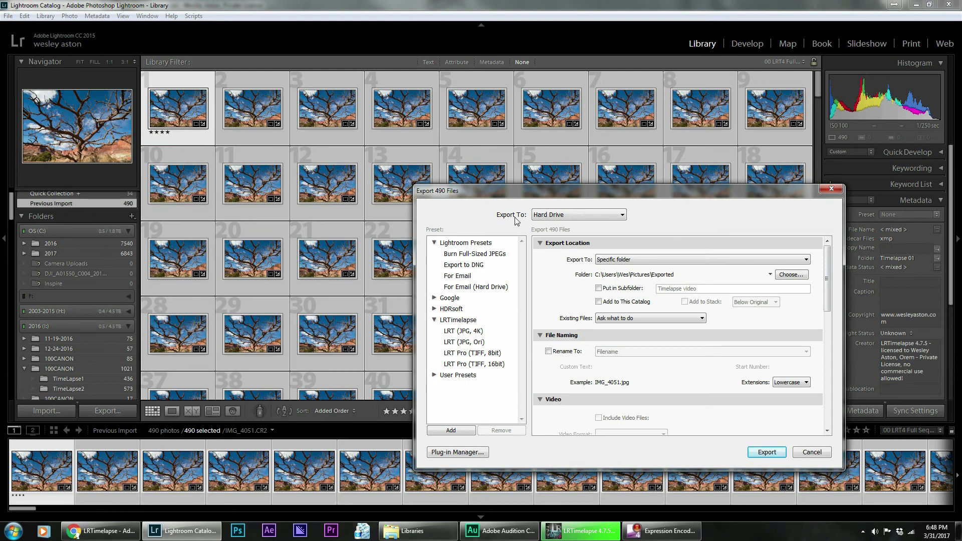
pyautogui.click(622, 216)
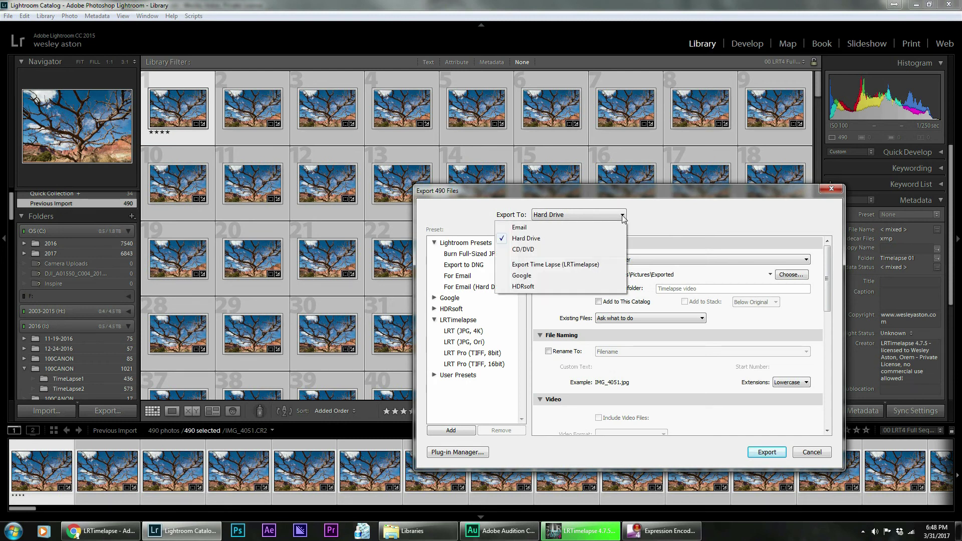
pyautogui.click(552, 269)
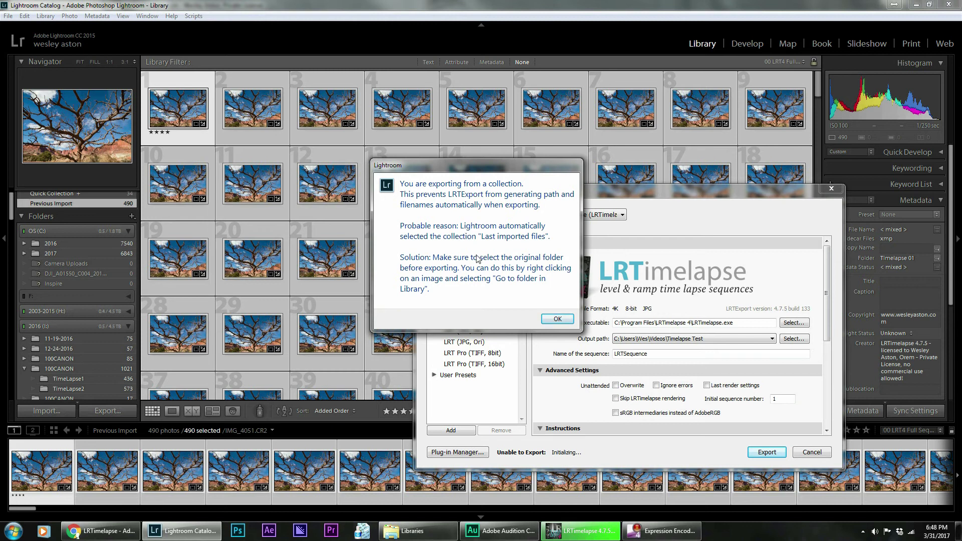
pyautogui.click(554, 321)
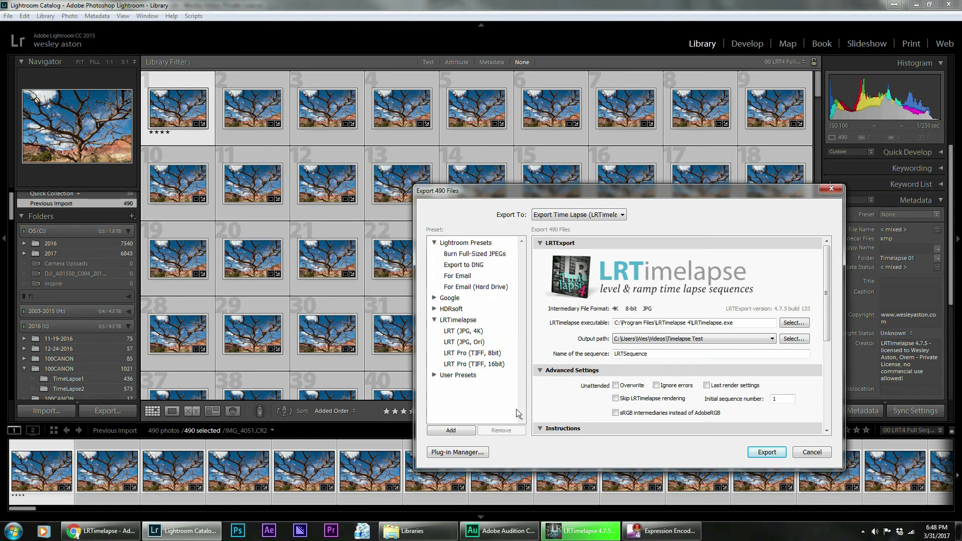
pyautogui.moveTo(823, 275); pyautogui.dragTo(830, 251)
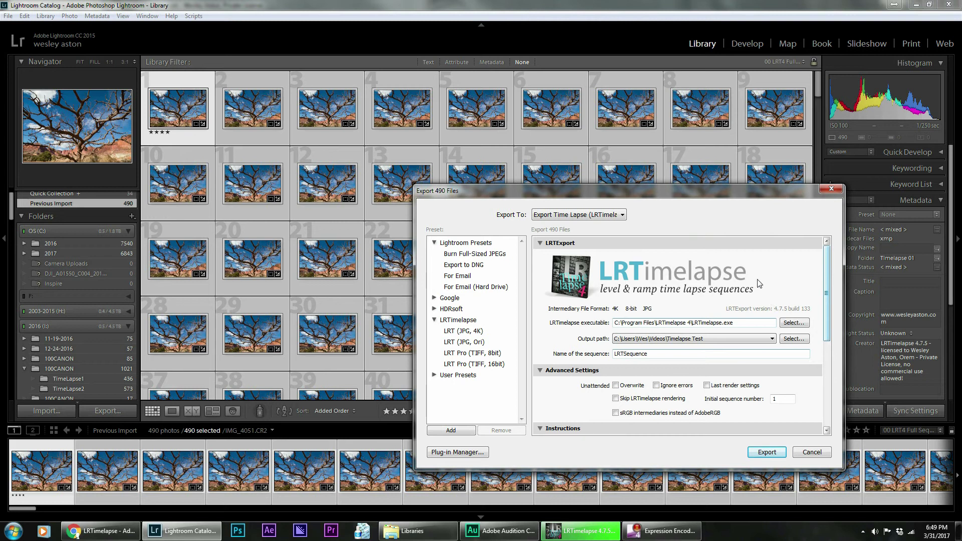
pyautogui.moveTo(687, 190); pyautogui.dragTo(562, 111)
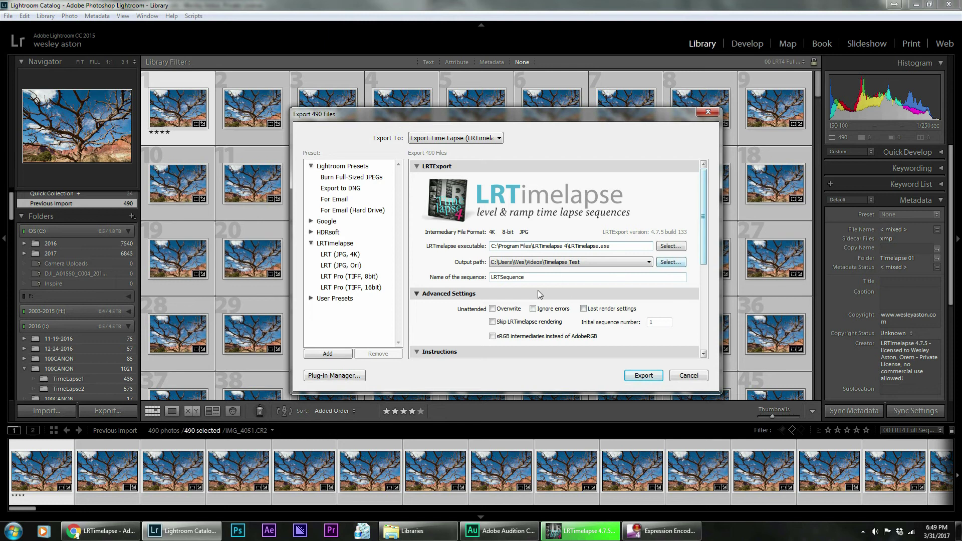
# Step: Name the time-lapse sequence 03312017 and start the export
pyautogui.click(476, 279)
pyautogui.write('03312017')
pyautogui.scroll(-3, 583, 329)
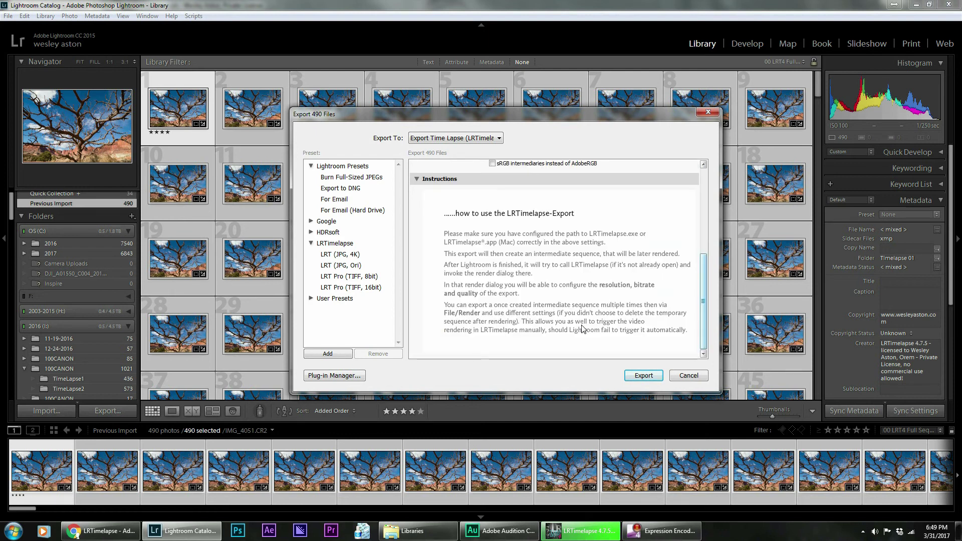
pyautogui.scroll(5, 583, 329)
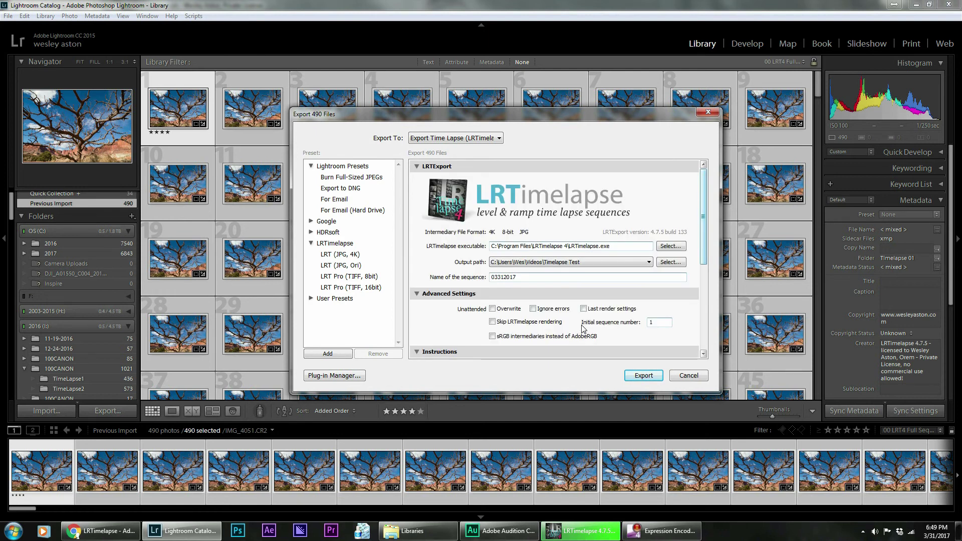
pyautogui.click(644, 376)
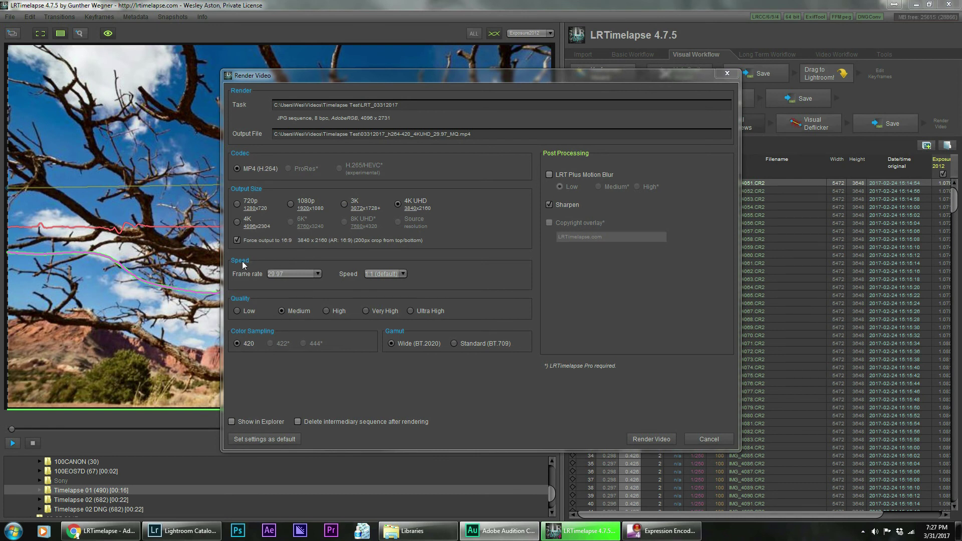
# Step: Keep the MP4 (H.264) 4K UHD render's frame rate at 29.97 fps
pyautogui.click(317, 274)
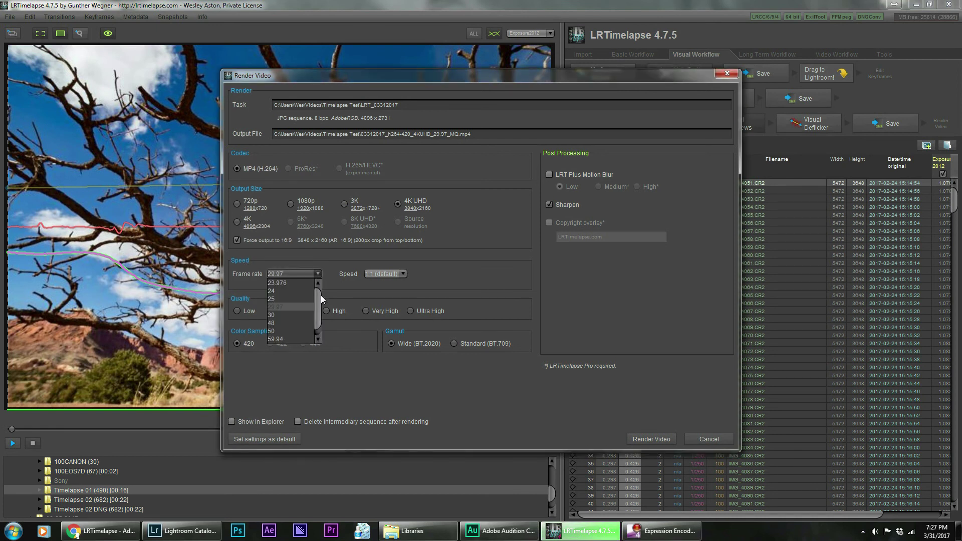
pyautogui.scroll(-1, 319, 296)
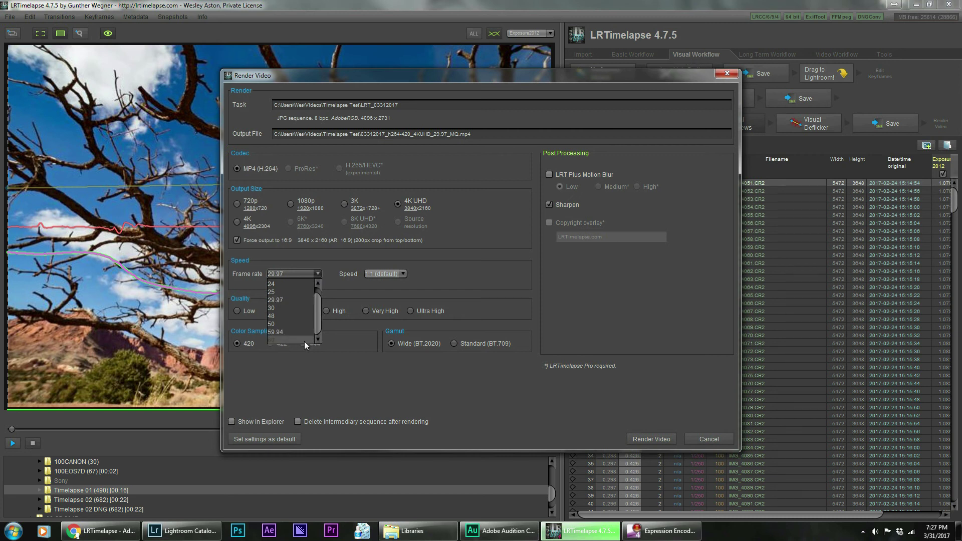
pyautogui.scroll(1, 319, 316)
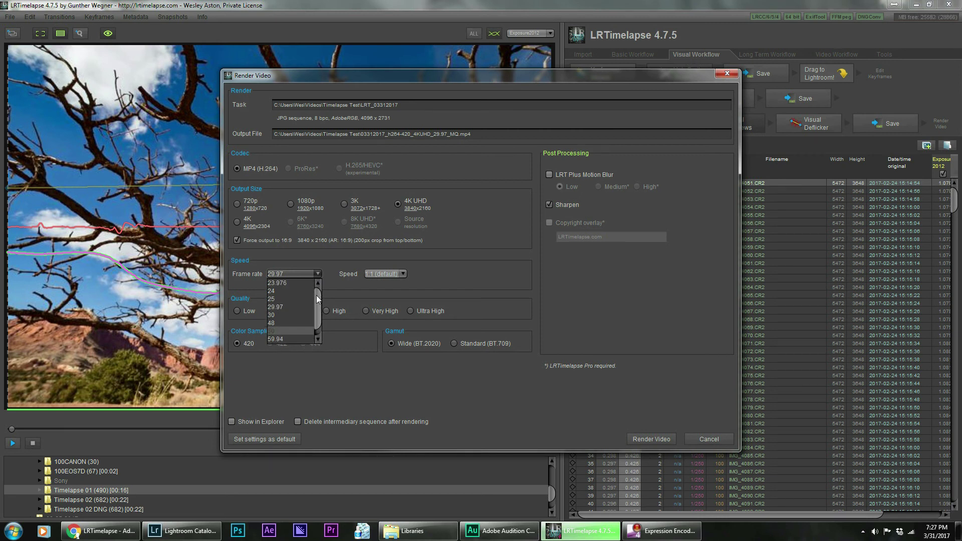
pyautogui.click(432, 284)
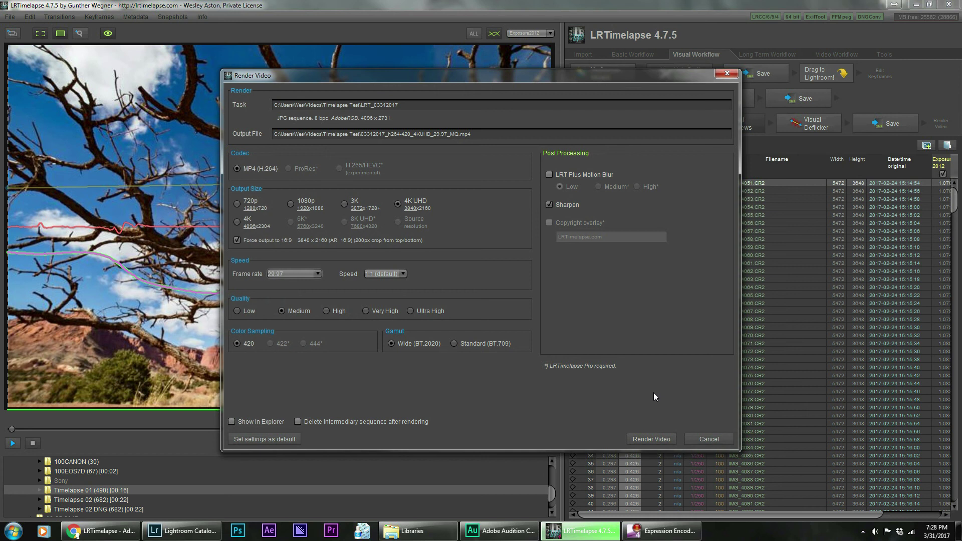
# Step: Start rendering the 4K UHD MP4 timelapse video
pyautogui.click(652, 439)
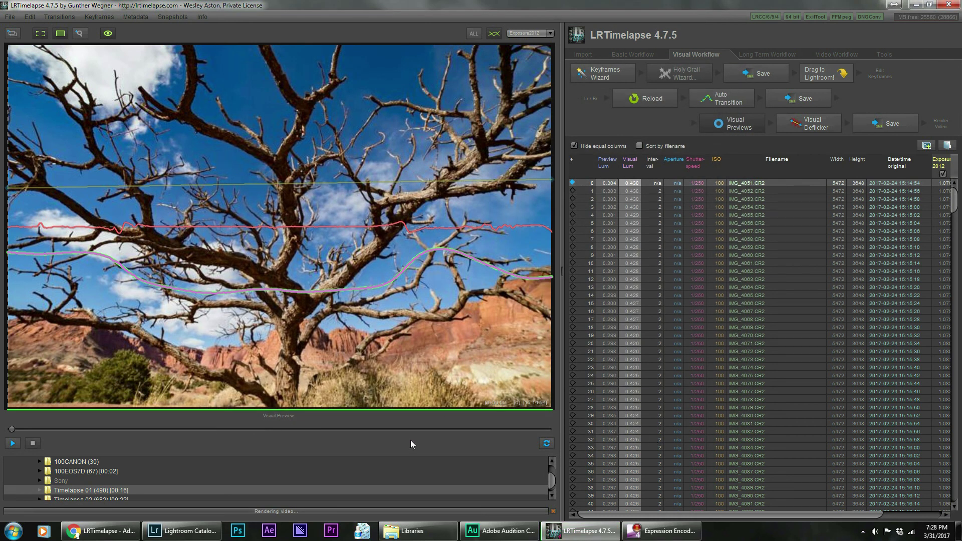